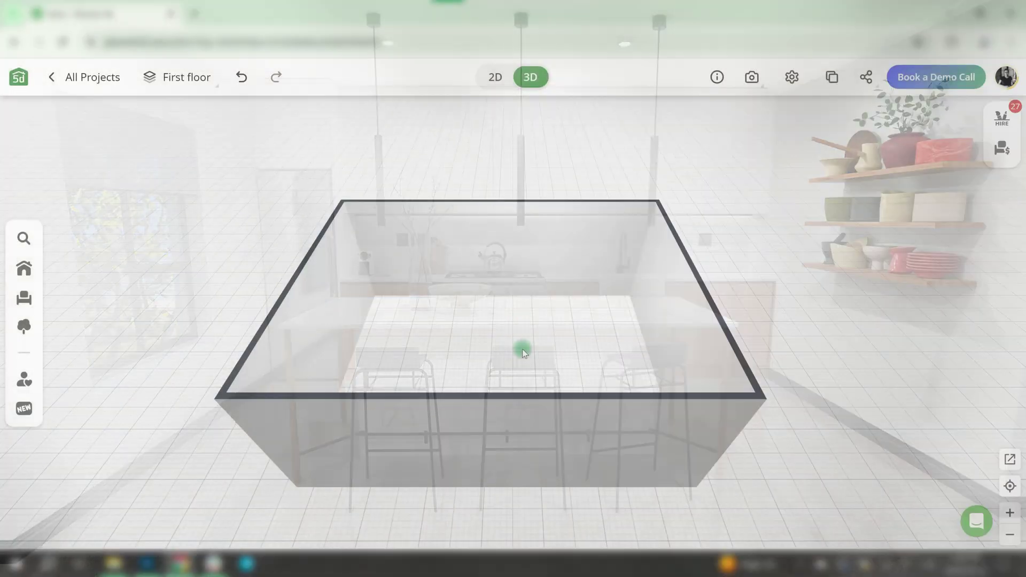
pyautogui.scroll(5, 535, 366)
pyautogui.scroll(-5, 536, 366)
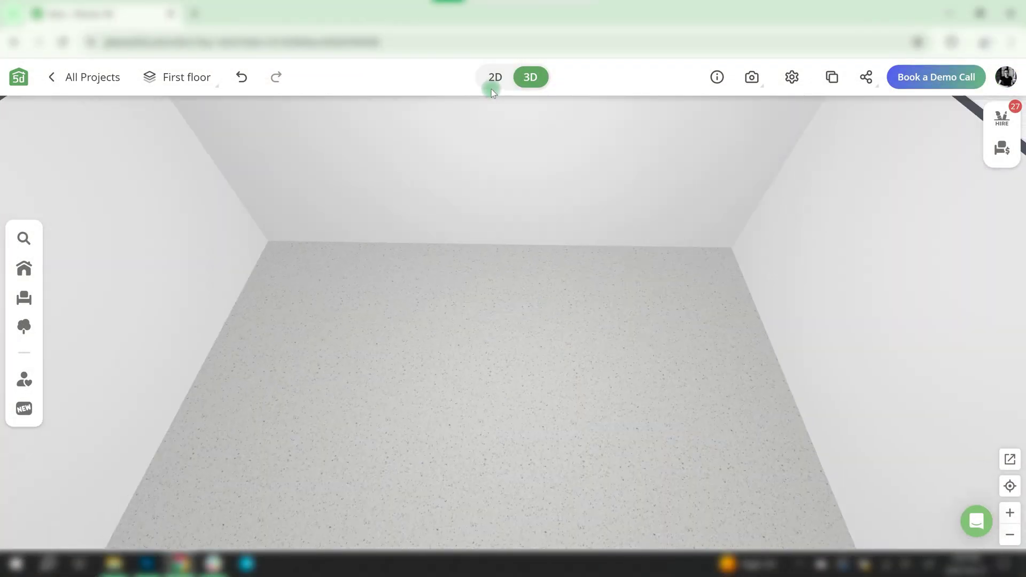
# Place a base kitchen cabinet from the Kitchen furniture category in the room.
pyautogui.click(495, 78)
pyautogui.click(24, 298)
pyautogui.click(135, 170)
pyautogui.click(142, 476)
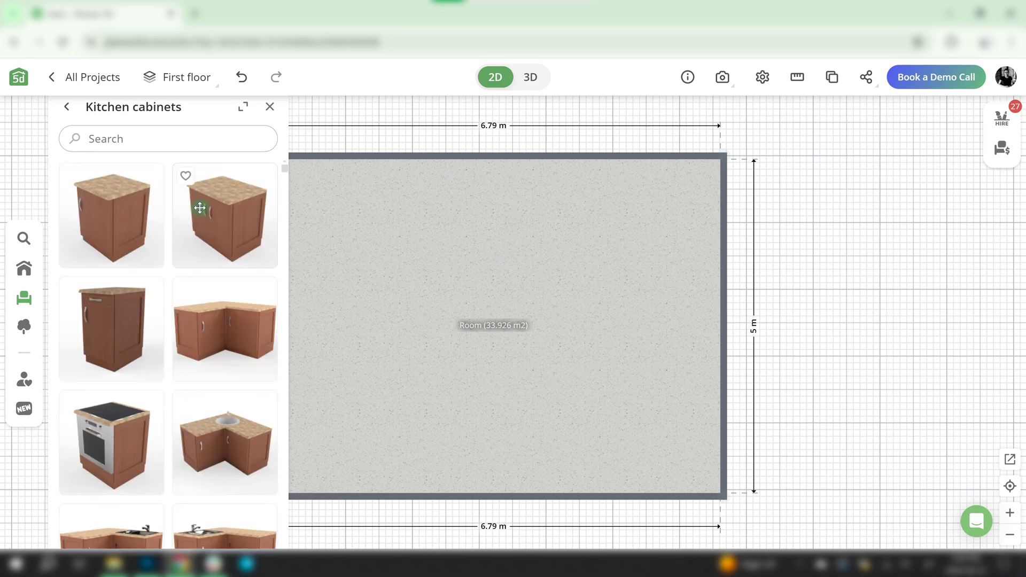
pyautogui.moveTo(200, 206)
pyautogui.mouseDown()
pyautogui.moveTo(425, 269)
pyautogui.moveTo(430, 204)
pyautogui.mouseUp()
# Set the new cabinet's height to 90 cm.
pyautogui.click(531, 78)
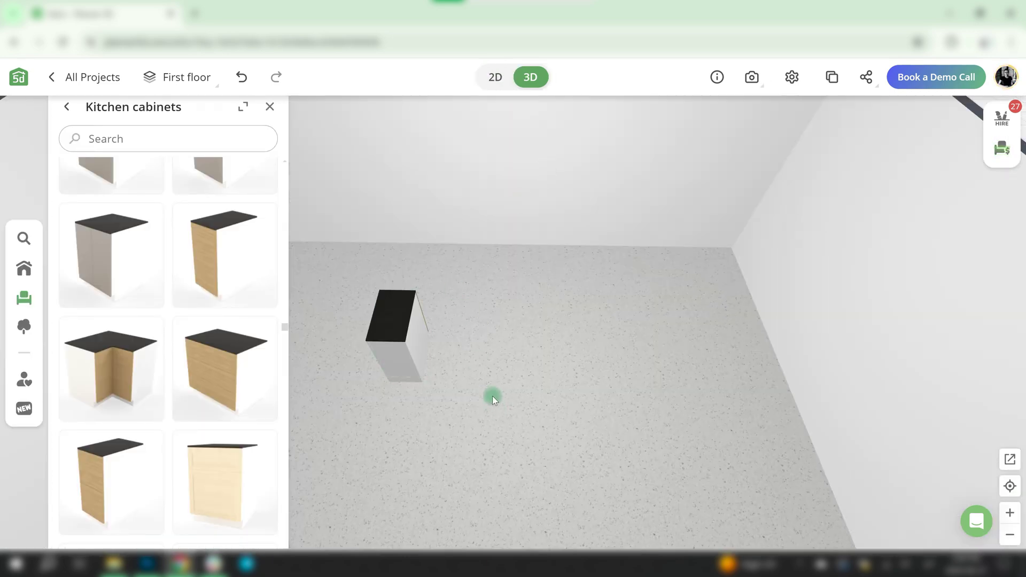
pyautogui.click(396, 345)
pyautogui.click(300, 525)
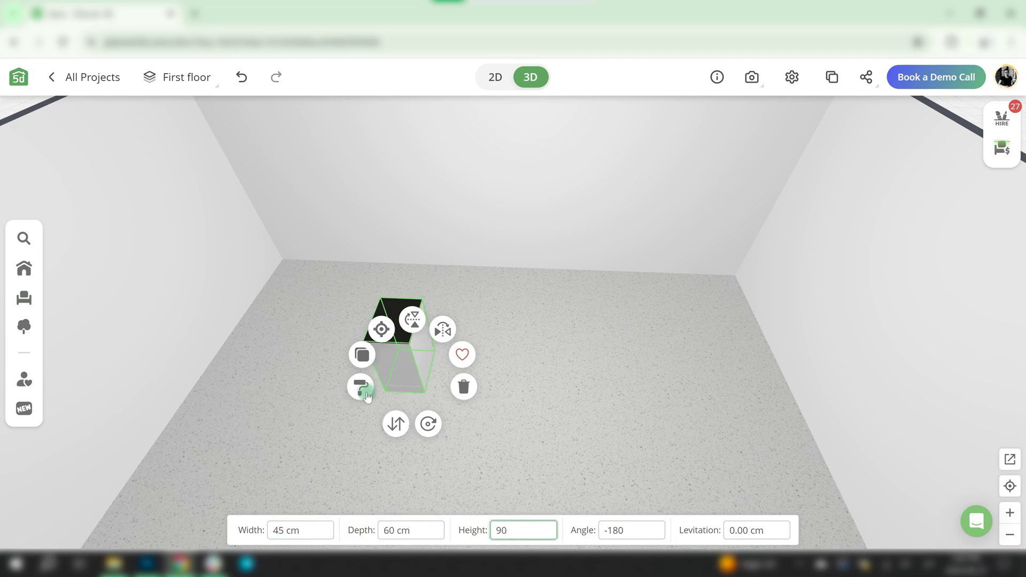
pyautogui.click(496, 77)
pyautogui.click(425, 286)
# Duplicate the cabinet and line the copies up side by side in a row.
pyautogui.click(374, 273)
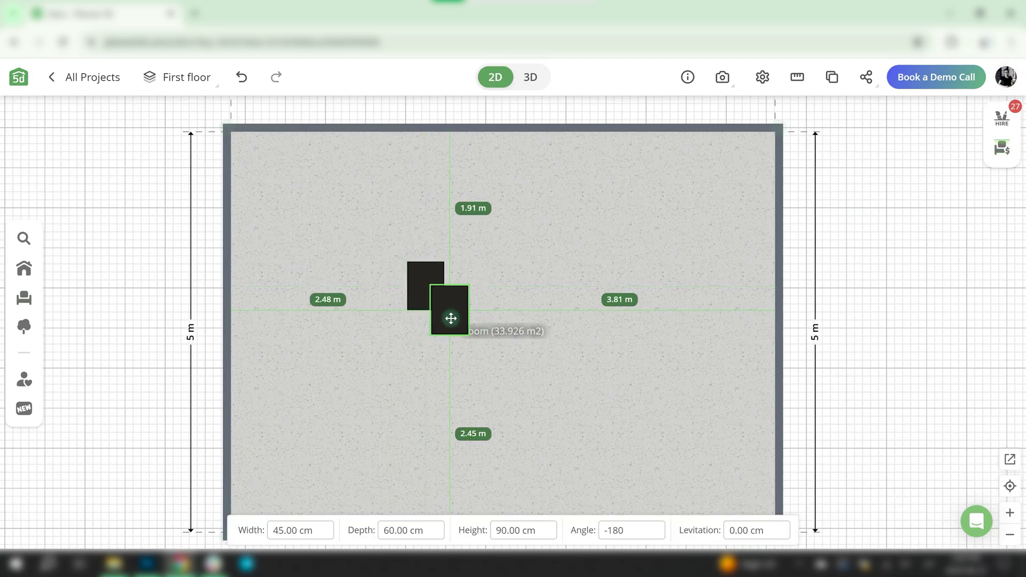
pyautogui.scroll(3, 458, 302)
pyautogui.scroll(3, 467, 279)
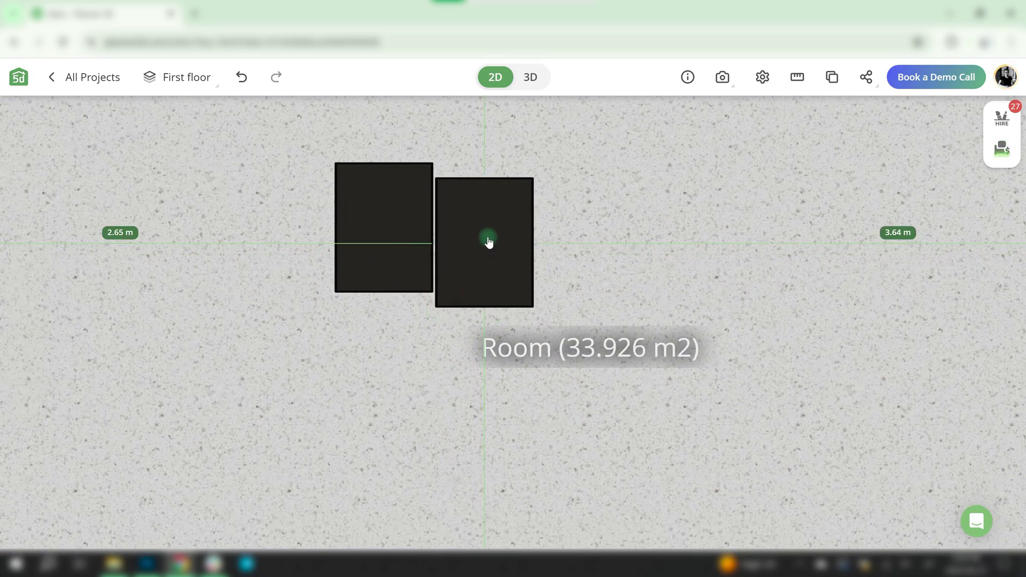
pyautogui.moveTo(473, 262); pyautogui.dragTo(482, 246)
pyautogui.moveTo(602, 261); pyautogui.dragTo(633, 196)
pyautogui.click(529, 76)
pyautogui.moveTo(620, 410)
pyautogui.mouseDown()
pyautogui.moveTo(280, 420)
pyautogui.moveTo(839, 441)
pyautogui.mouseUp()
# Add a box shape from Build > Forms to the room.
pyautogui.click(494, 77)
pyautogui.click(26, 271)
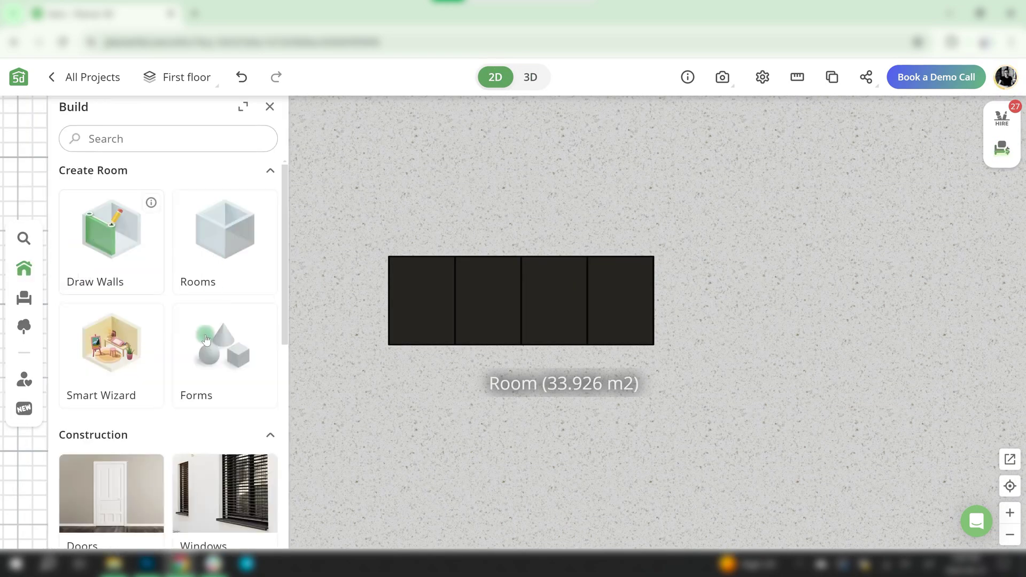
pyautogui.click(225, 353)
pyautogui.moveTo(109, 214); pyautogui.dragTo(411, 224)
# Make the box a 242 cm deep, 3 cm thick slab at angle 90, beside the cabinets.
pyautogui.doubleClick(405, 530)
pyautogui.write('242')
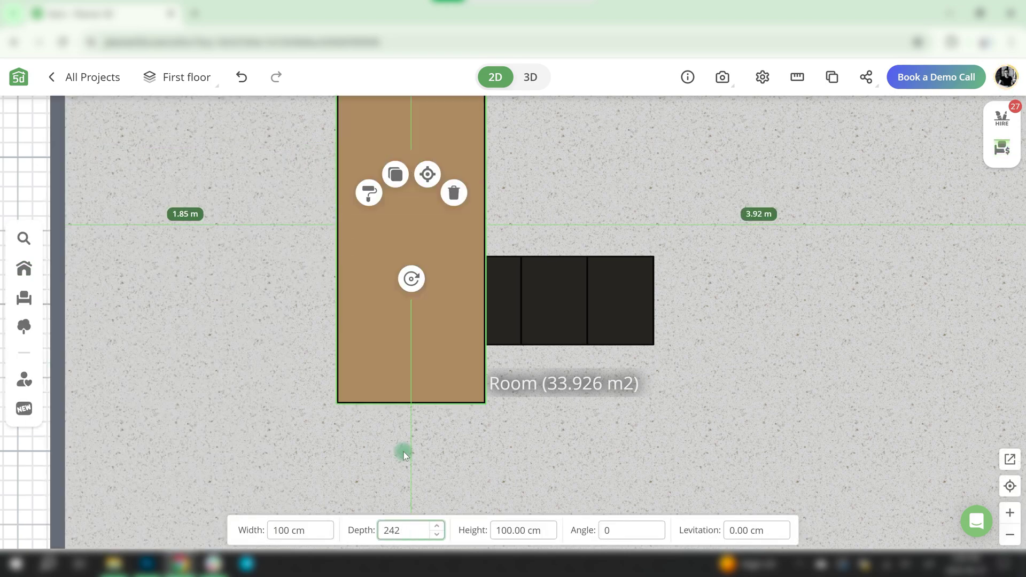
pyautogui.doubleClick(625, 525)
pyautogui.write('90')
pyautogui.doubleClick(526, 529)
pyautogui.write('30')
pyautogui.moveTo(524, 259); pyautogui.dragTo(620, 352)
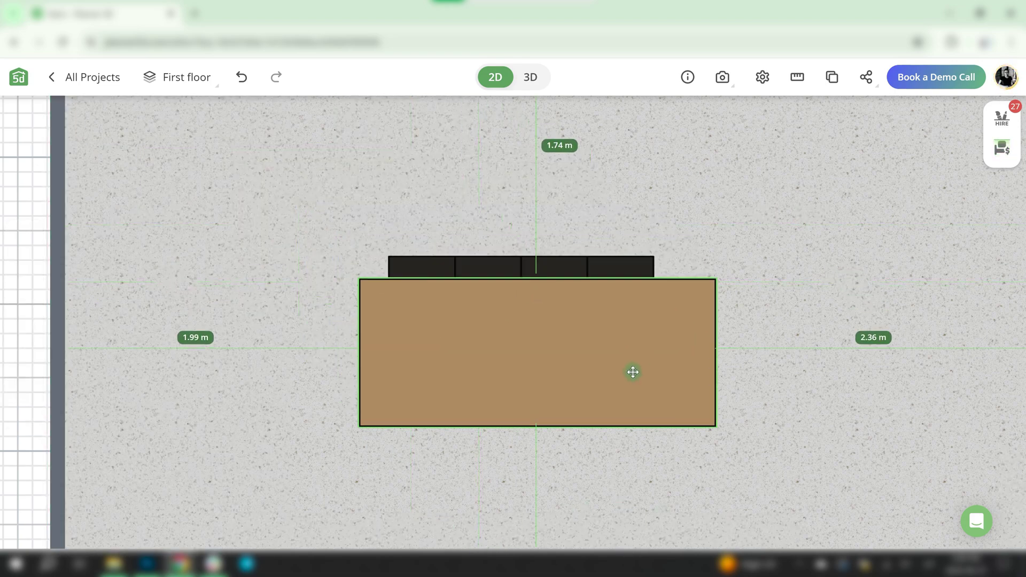
# Finish the slab with a Concrete texture.
pyautogui.click(529, 75)
pyautogui.click(548, 353)
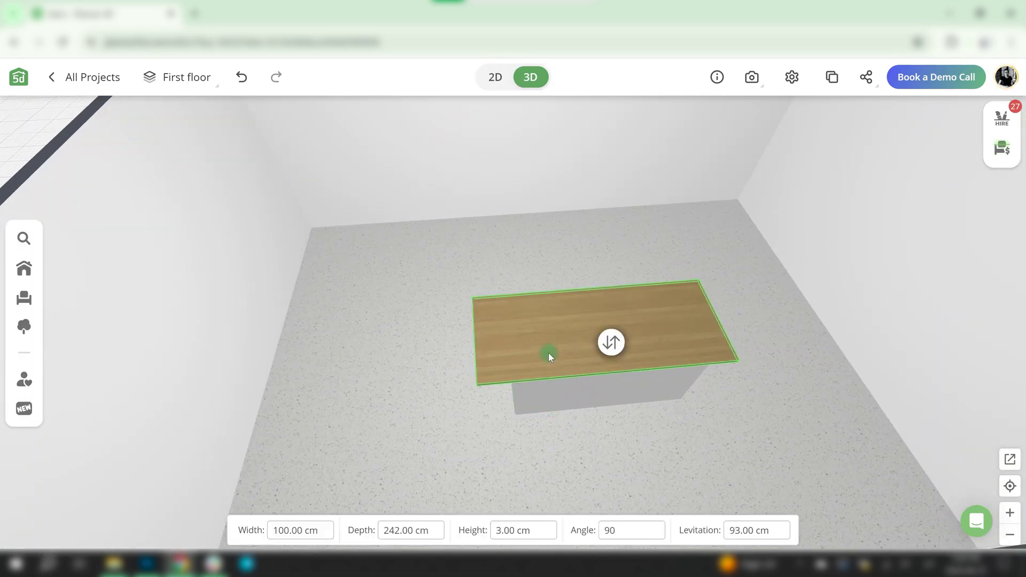
pyautogui.click(556, 303)
pyautogui.click(115, 487)
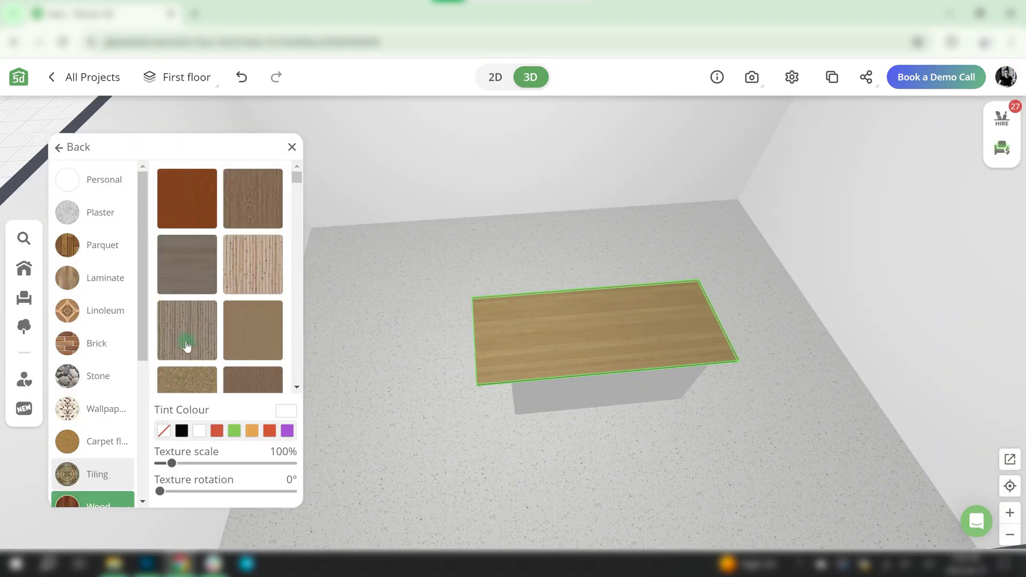
pyautogui.scroll(-3, 101, 421)
pyautogui.click(101, 487)
pyautogui.click(211, 353)
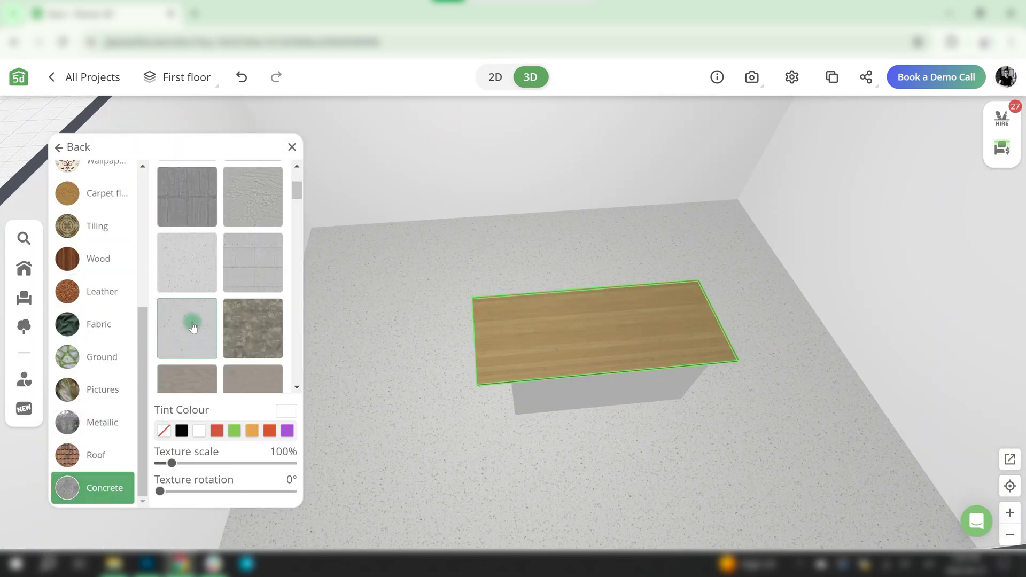
pyautogui.moveTo(560, 473); pyautogui.dragTo(636, 458)
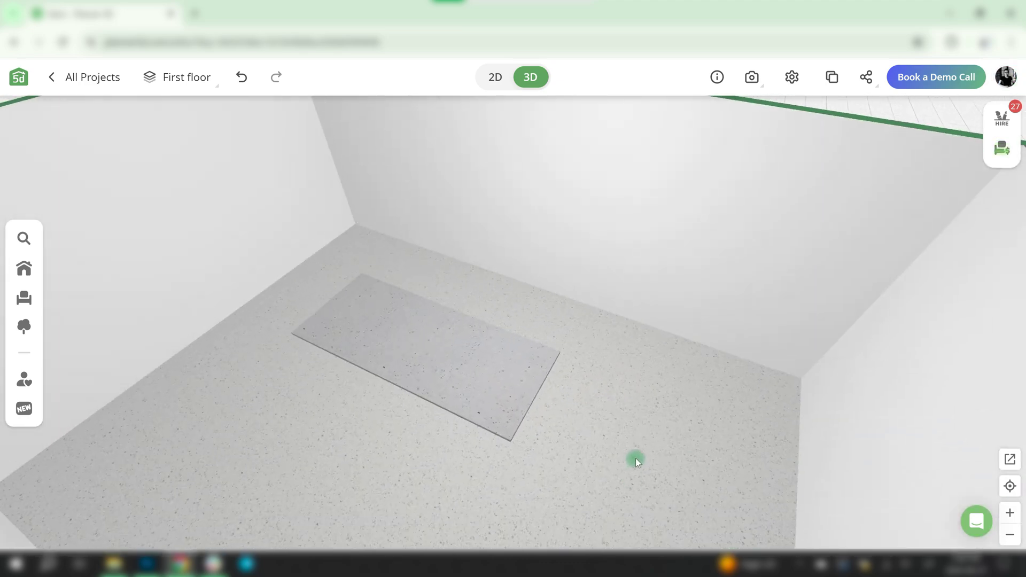
# Move the new box off the countertop and give it a wood texture.
pyautogui.click(458, 281)
pyautogui.moveTo(488, 358); pyautogui.dragTo(452, 405)
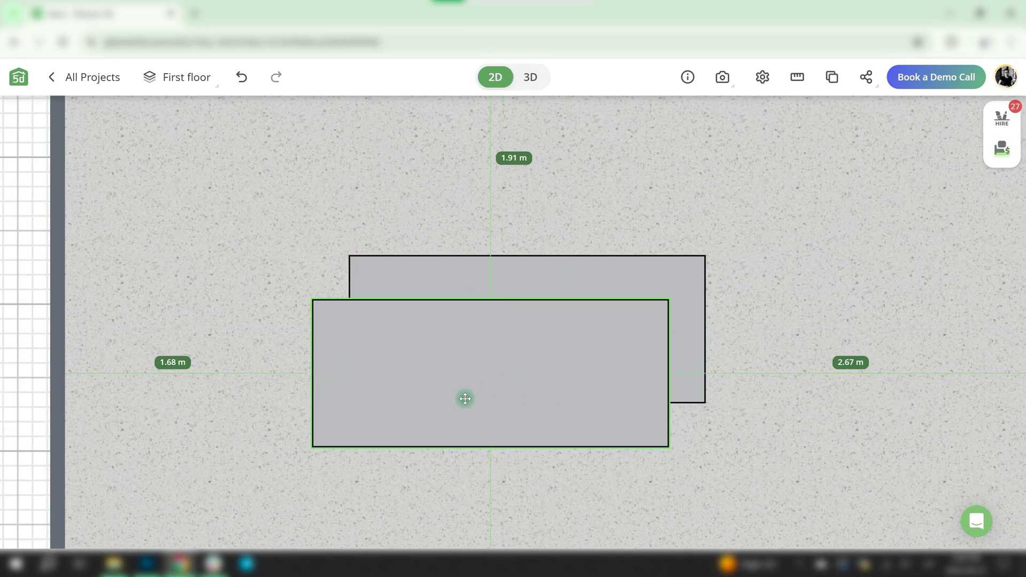
pyautogui.click(448, 341)
pyautogui.click(110, 488)
pyautogui.click(97, 258)
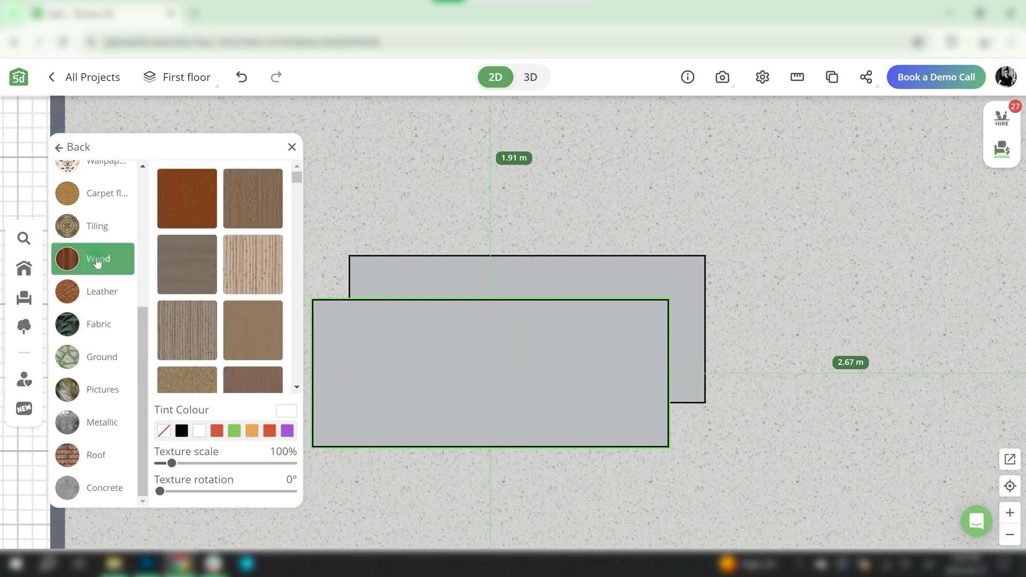
pyautogui.click(246, 207)
# Size the wooden box into a 5 cm leg at the countertop's bottom-left corner.
pyautogui.click(463, 423)
pyautogui.write('5')
pyautogui.click(391, 529)
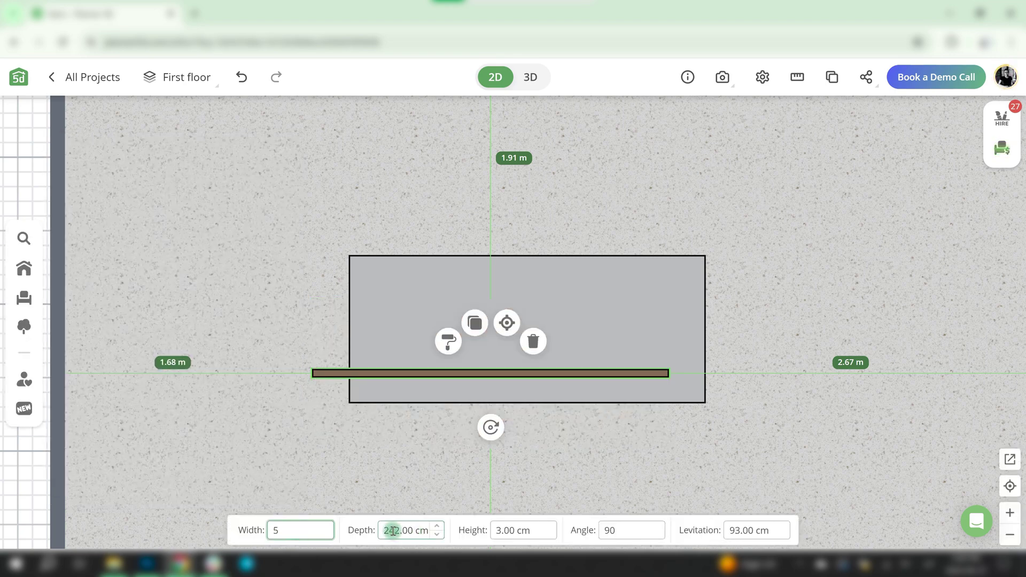
pyautogui.write('0')
pyautogui.scroll(2, 443, 446)
pyautogui.moveTo(493, 350); pyautogui.dragTo(321, 366)
# Copy the leg to the remaining corners and check the table in 3D.
pyautogui.click(304, 314)
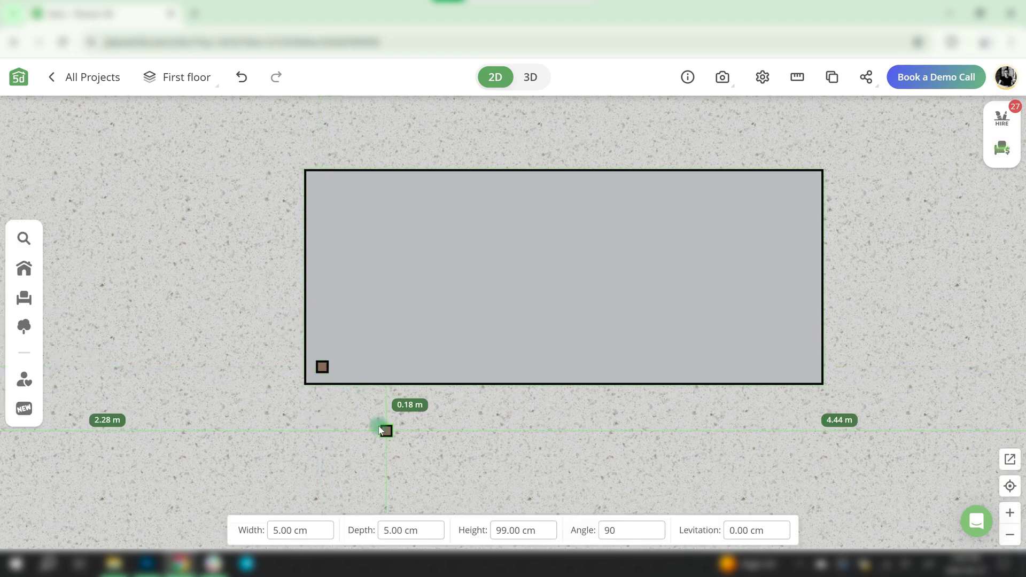
pyautogui.click(808, 192)
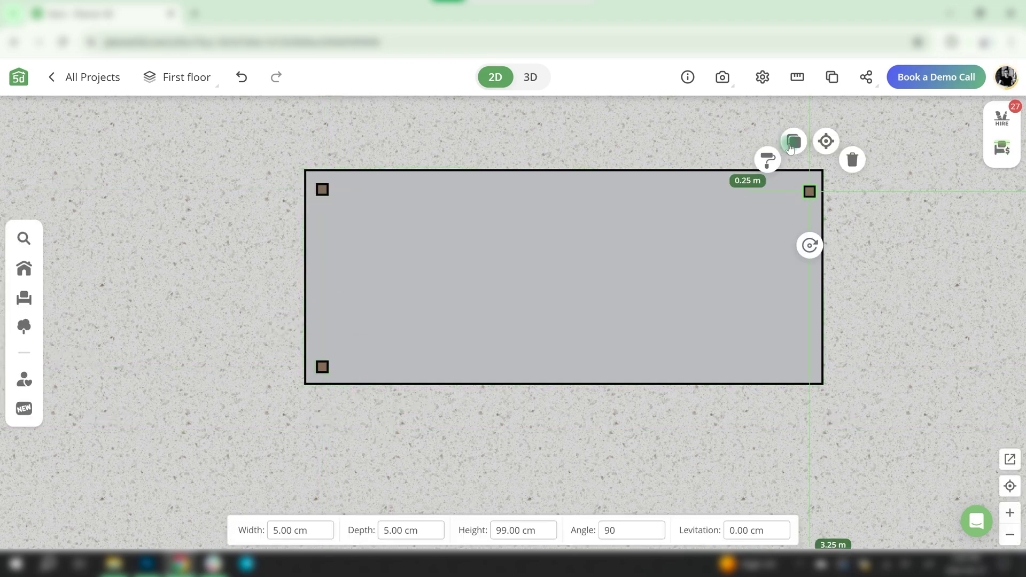
pyautogui.click(809, 366)
pyautogui.click(530, 77)
pyautogui.moveTo(566, 437)
pyautogui.mouseDown()
pyautogui.moveTo(605, 376)
pyautogui.moveTo(332, 302)
pyautogui.moveTo(351, 351)
pyautogui.mouseUp()
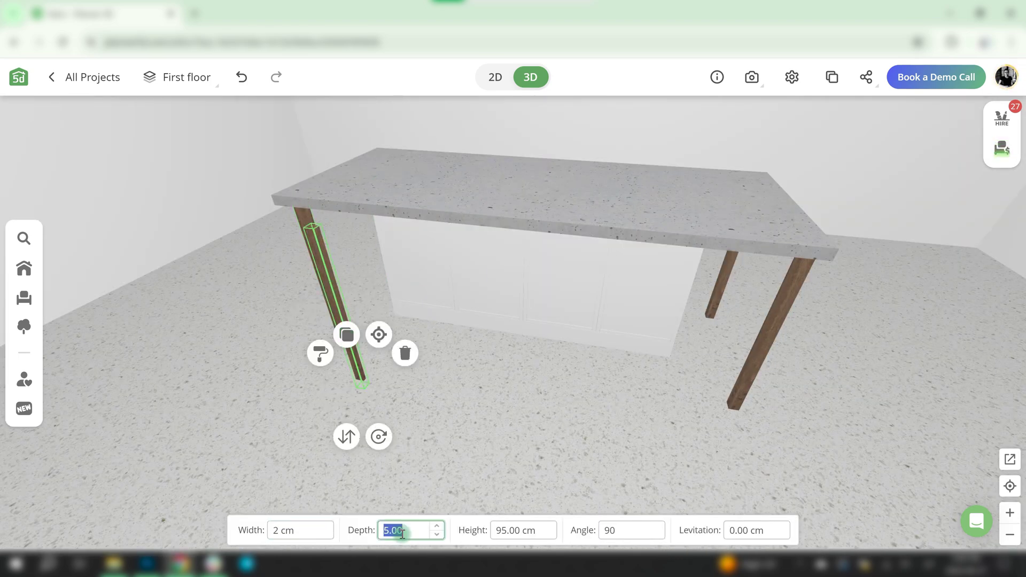
pyautogui.write('72')
# Commit the bar's new depth and height, then review its material options.
pyautogui.press('Tab')
pyautogui.write('2')
pyautogui.press('Return')
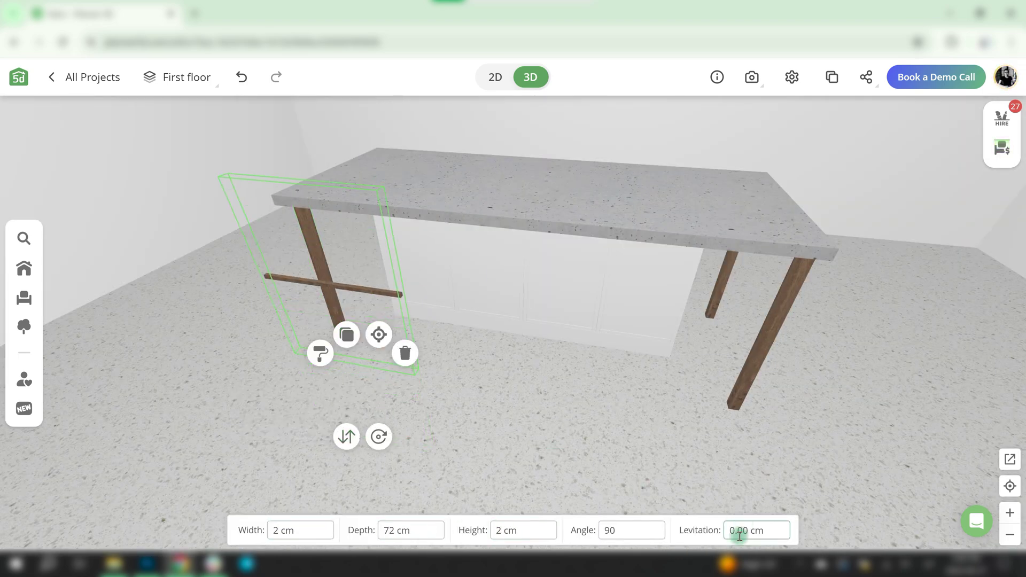
pyautogui.click(322, 357)
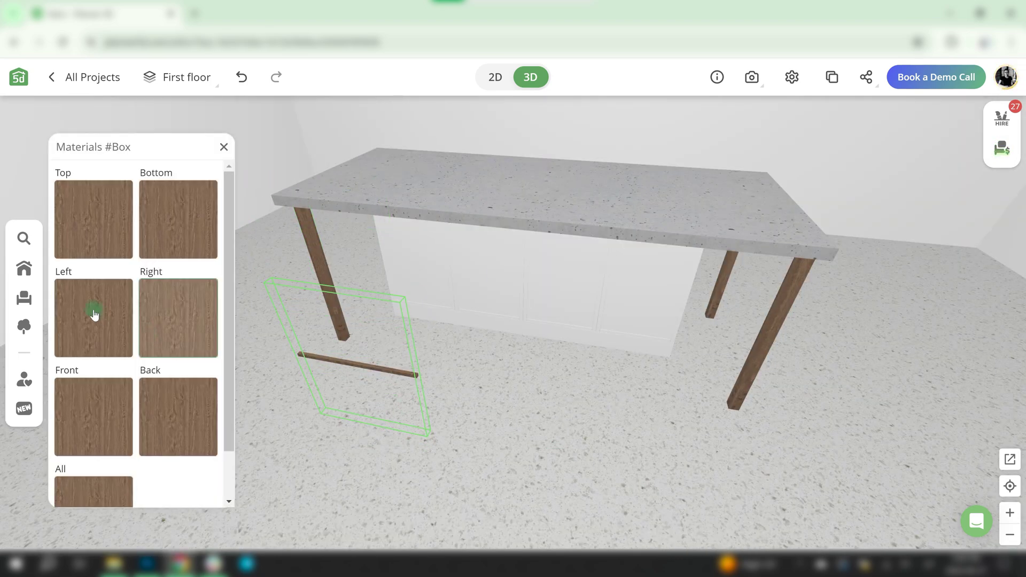
pyautogui.click(100, 491)
pyautogui.click(292, 147)
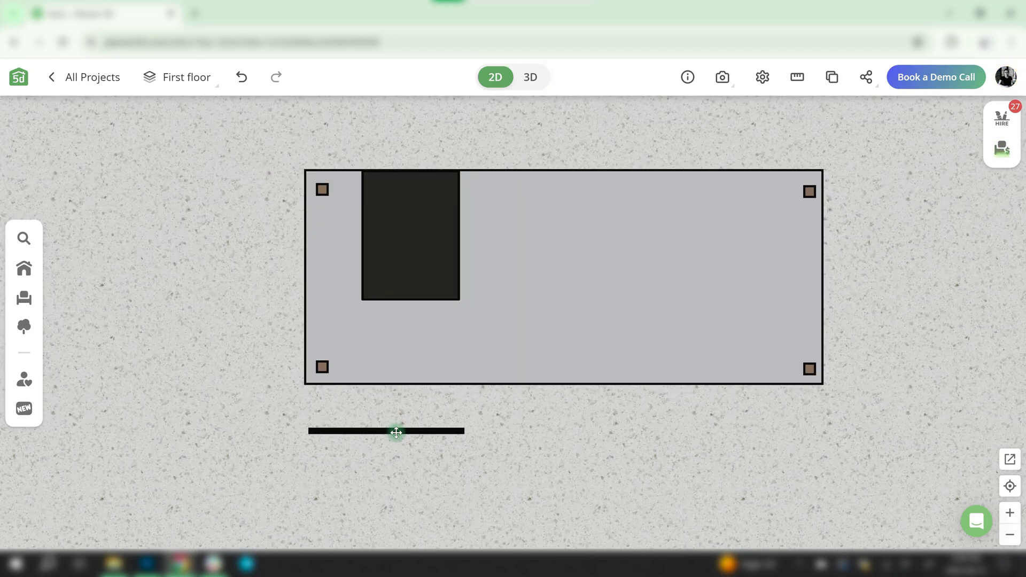
# Slant the bar into the island and add a mirrored copy on the right side.
pyautogui.click(396, 431)
pyautogui.moveTo(384, 482); pyautogui.dragTo(411, 459)
pyautogui.moveTo(407, 398)
pyautogui.mouseDown()
pyautogui.moveTo(371, 286)
pyautogui.moveTo(377, 296)
pyautogui.mouseUp()
pyautogui.click(365, 299)
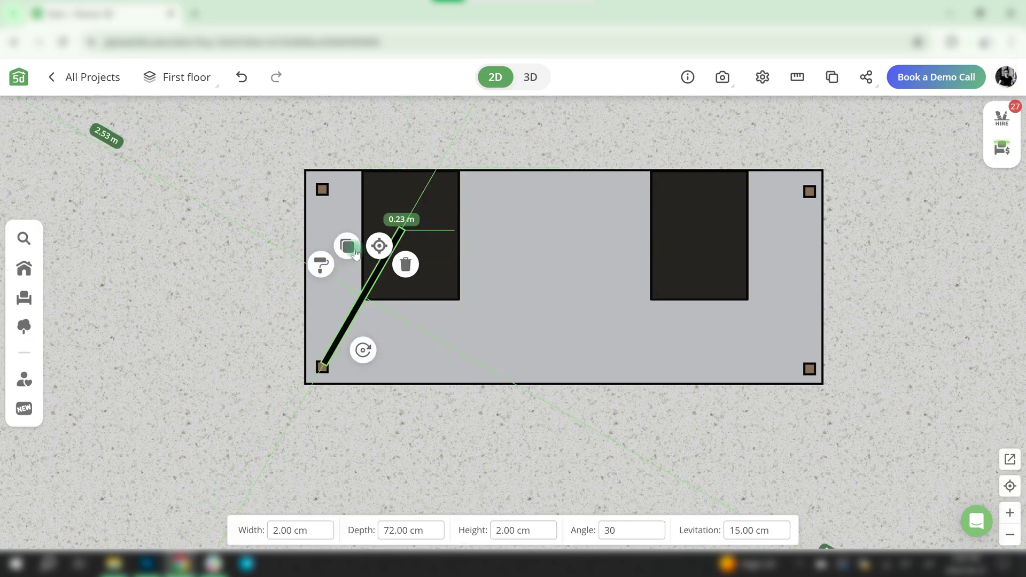
pyautogui.click(380, 245)
pyautogui.moveTo(522, 438); pyautogui.dragTo(445, 436)
pyautogui.moveTo(344, 395); pyautogui.dragTo(720, 334)
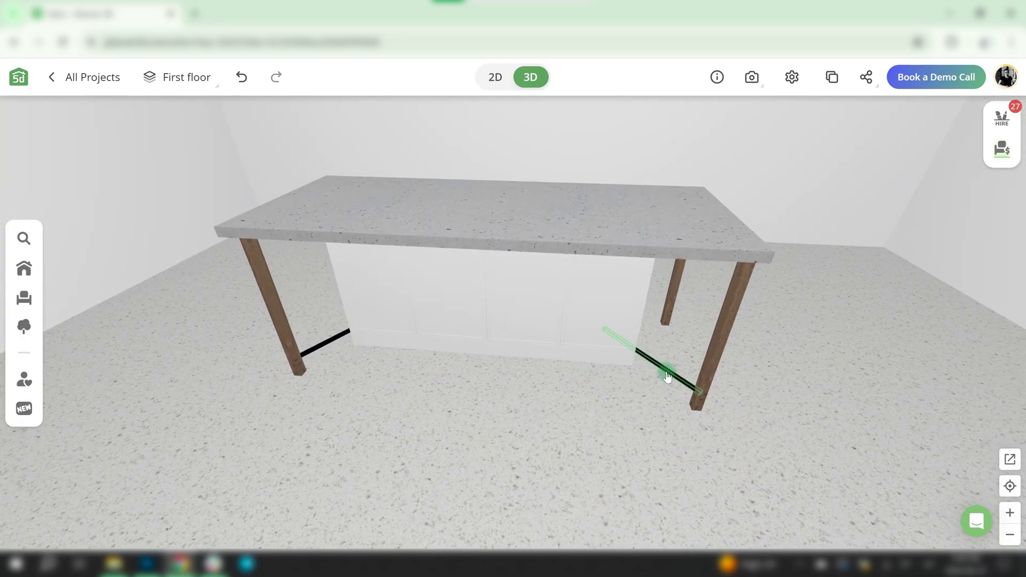
# Move the thin black bar under the table and lengthen it to 215 cm.
pyautogui.click(668, 376)
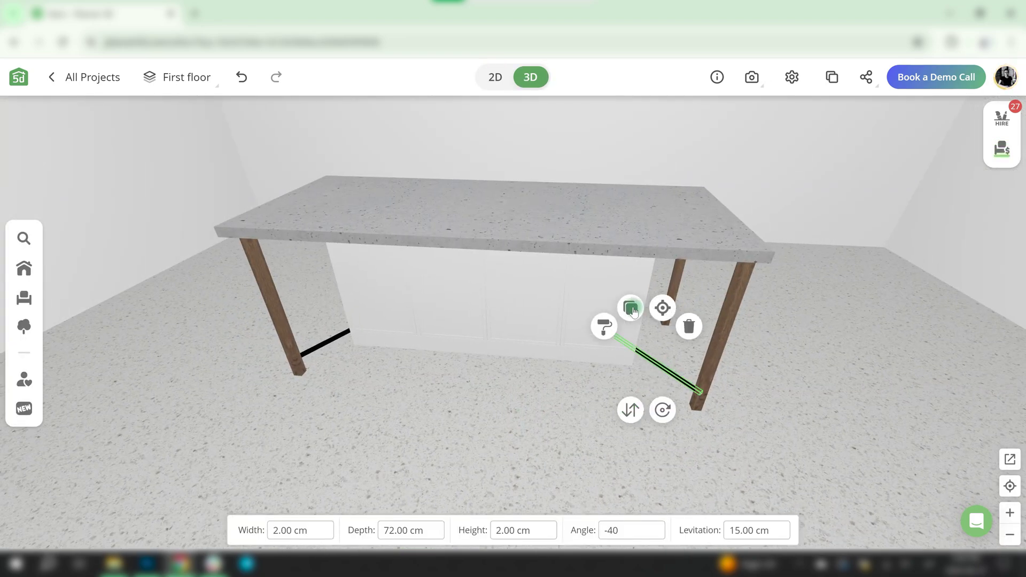
pyautogui.moveTo(746, 412); pyautogui.dragTo(527, 409)
pyautogui.click(653, 402)
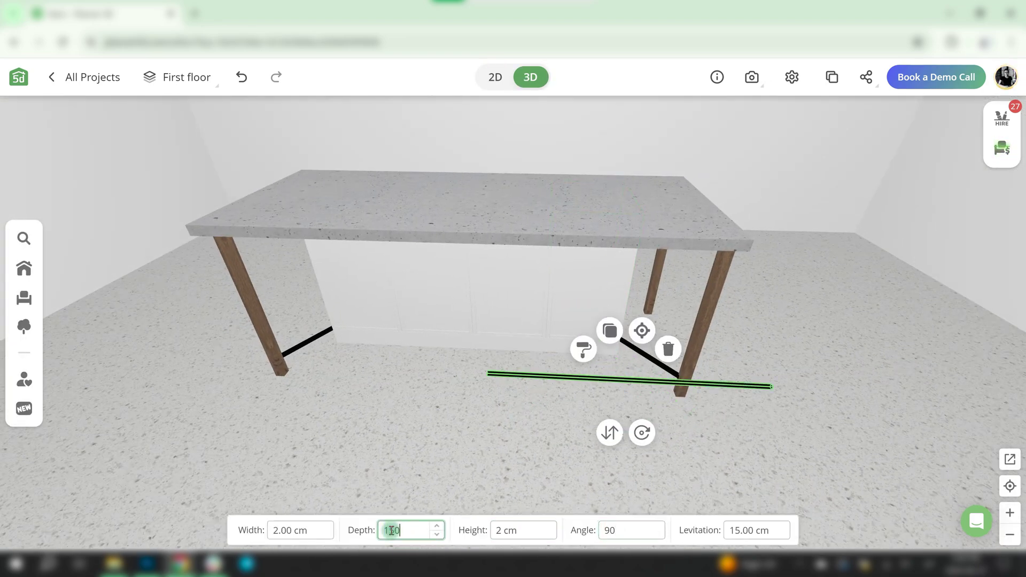
pyautogui.write('150')
pyautogui.click(491, 364)
pyautogui.click(388, 529)
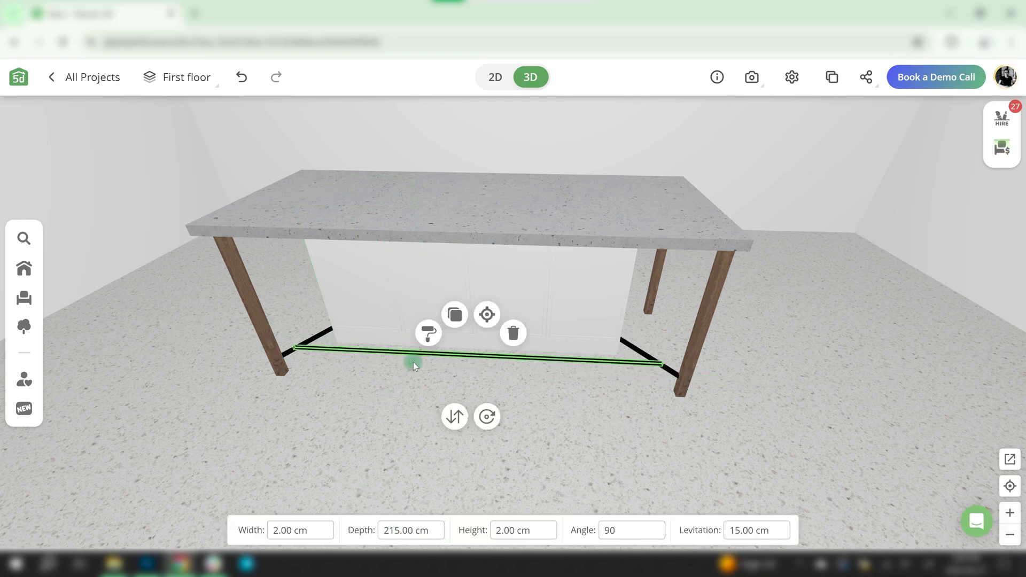
pyautogui.moveTo(413, 362)
pyautogui.mouseDown()
pyautogui.moveTo(607, 488)
pyautogui.moveTo(572, 443)
pyautogui.moveTo(604, 471)
pyautogui.moveTo(640, 468)
pyautogui.mouseUp()
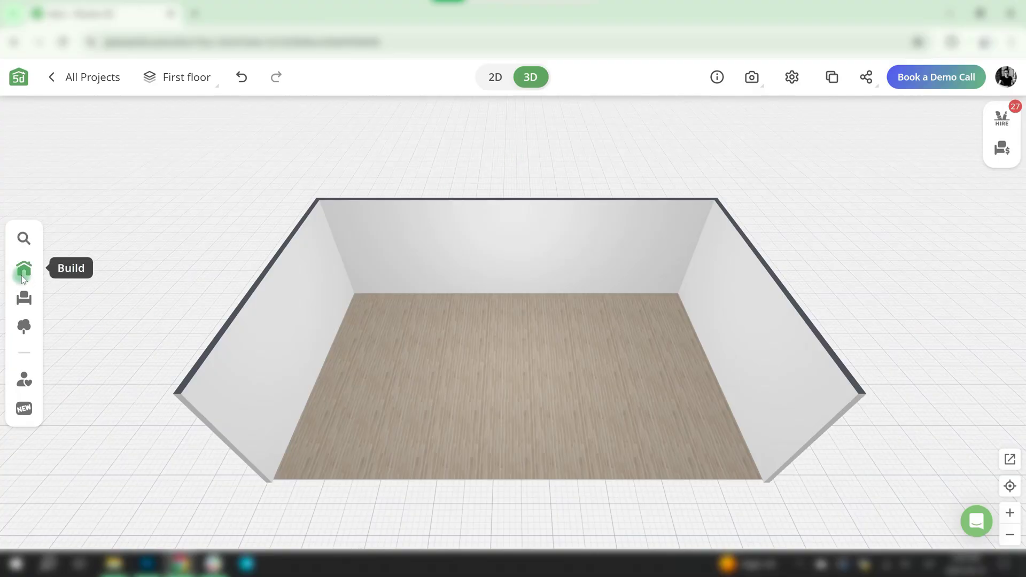
# Add a box near the room centre and set its width, depth and height.
pyautogui.click(22, 275)
pyautogui.click(212, 353)
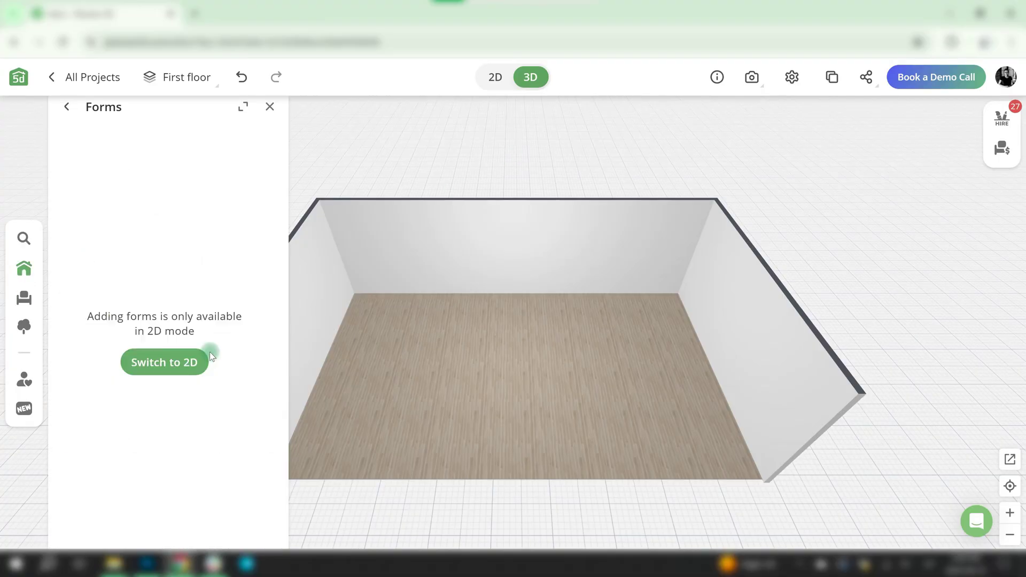
pyautogui.click(490, 103)
pyautogui.click(113, 214)
pyautogui.click(458, 318)
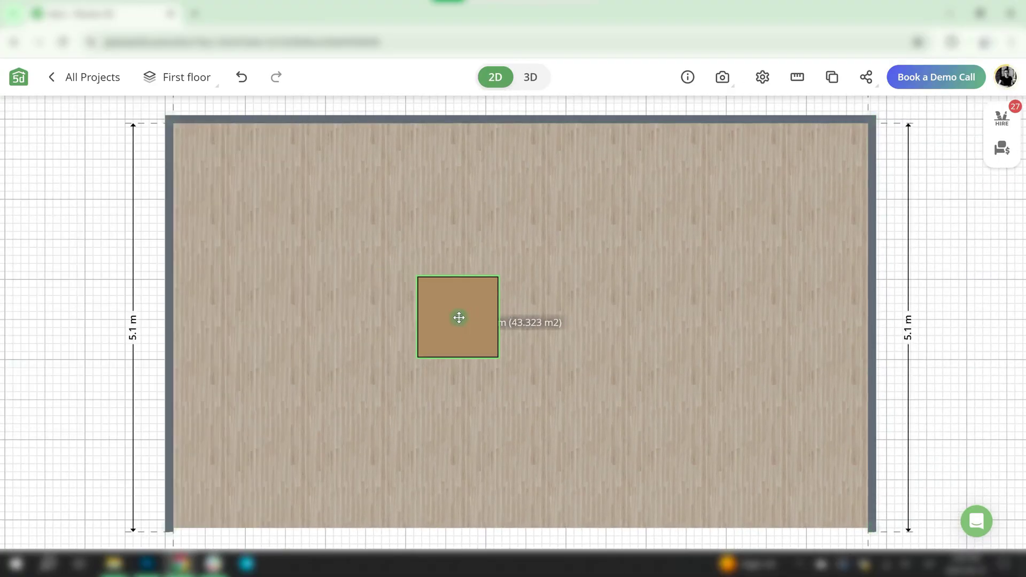
pyautogui.click(300, 530)
pyautogui.write('70')
pyautogui.press('Tab')
pyautogui.write('200')
pyautogui.press('Tab')
pyautogui.write('20')
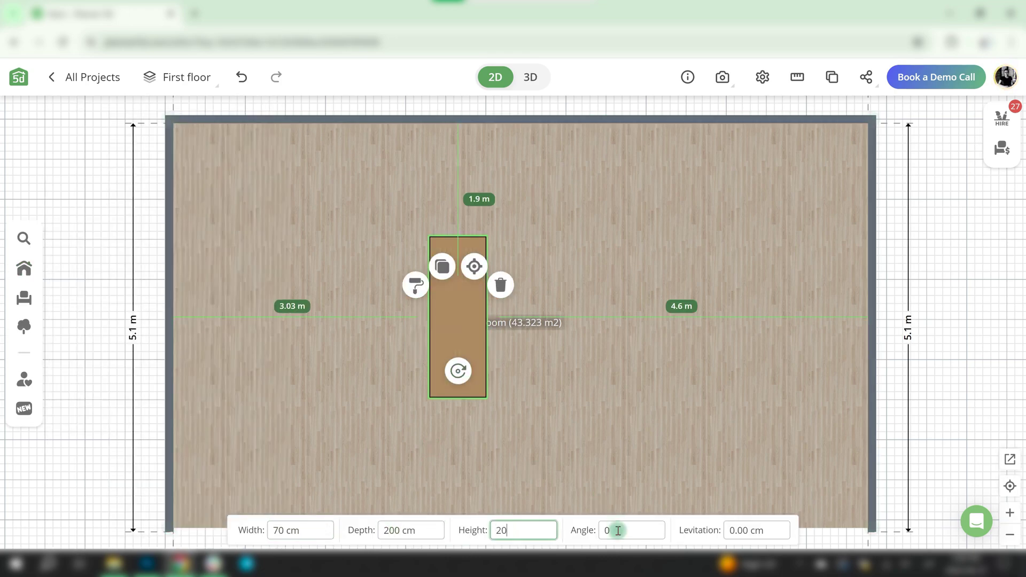
pyautogui.write('90')
pyautogui.click(530, 77)
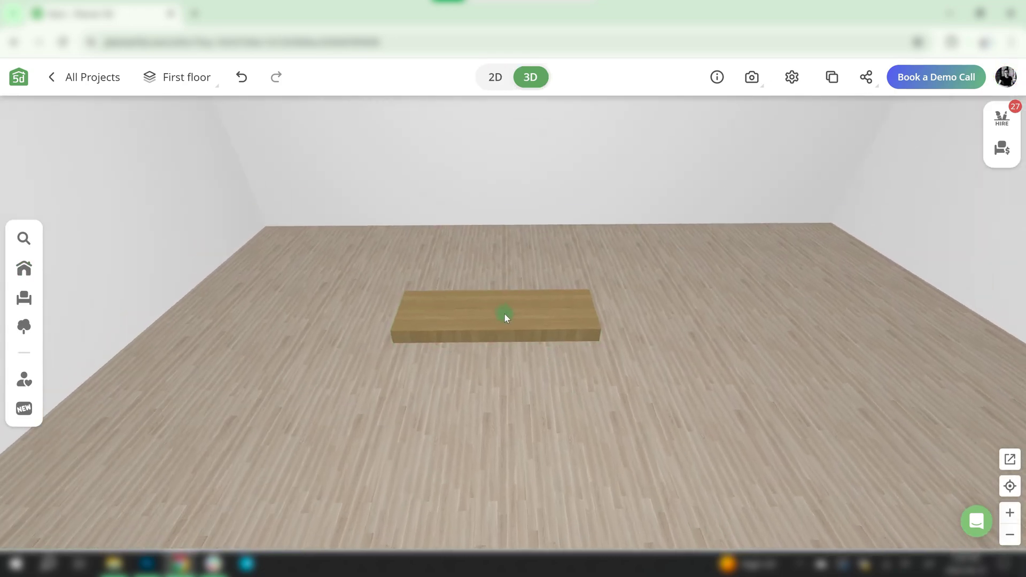
# Paint all sides of the box dark grey.
pyautogui.click(454, 293)
pyautogui.click(88, 489)
pyautogui.scroll(-3, 176, 344)
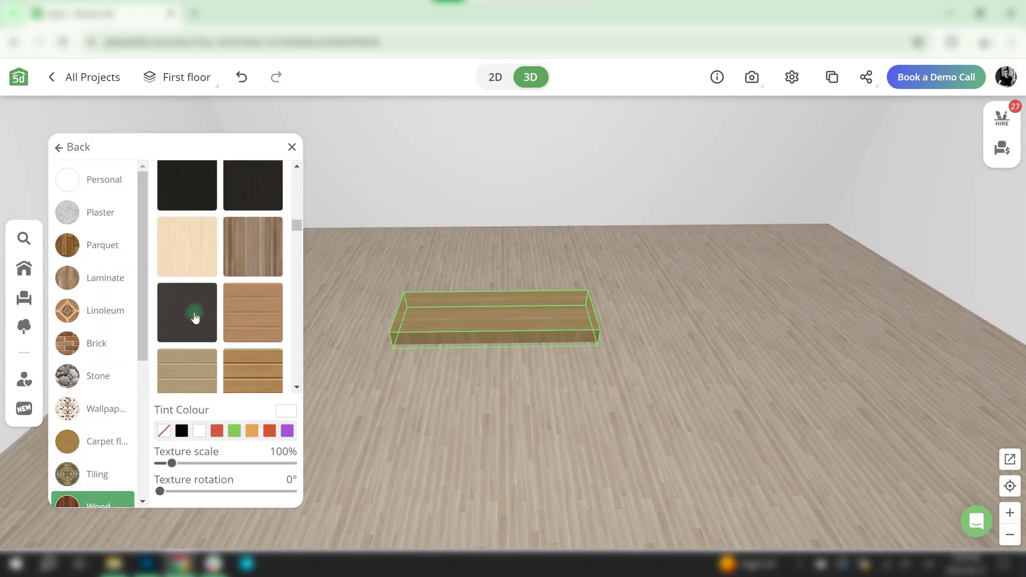
pyautogui.click(187, 313)
pyautogui.click(337, 178)
# Duplicate the dark box, adjust the copy's height and levitation, and position it.
pyautogui.click(472, 319)
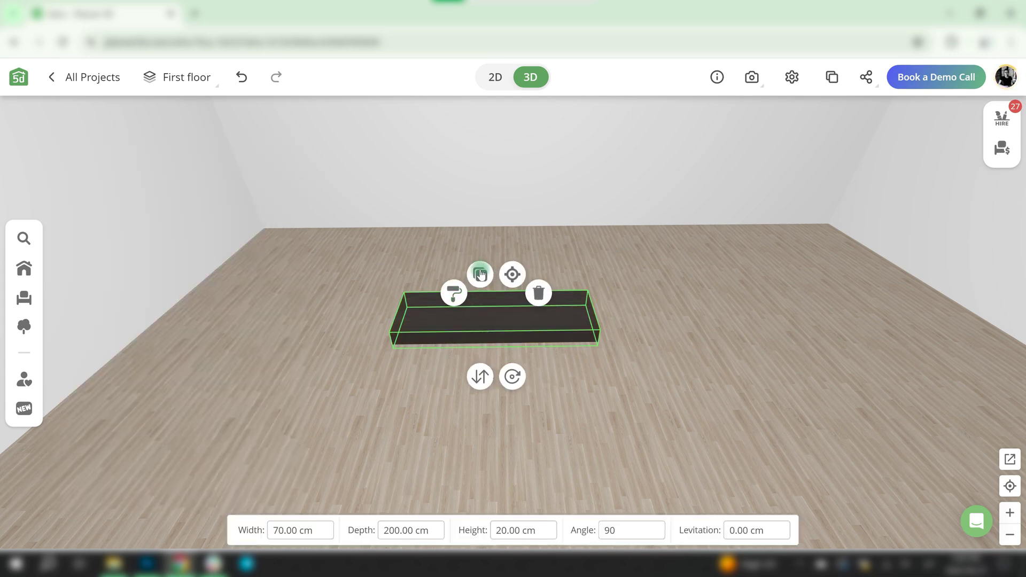
pyautogui.click(479, 272)
pyautogui.click(502, 350)
pyautogui.write('24')
pyautogui.press('Tab')
pyautogui.press('Tab')
pyautogui.click(493, 85)
pyautogui.moveTo(499, 325); pyautogui.dragTo(451, 313)
# Resize the lower box to 90×220×30 cm.
pyautogui.click(456, 373)
pyautogui.click(300, 529)
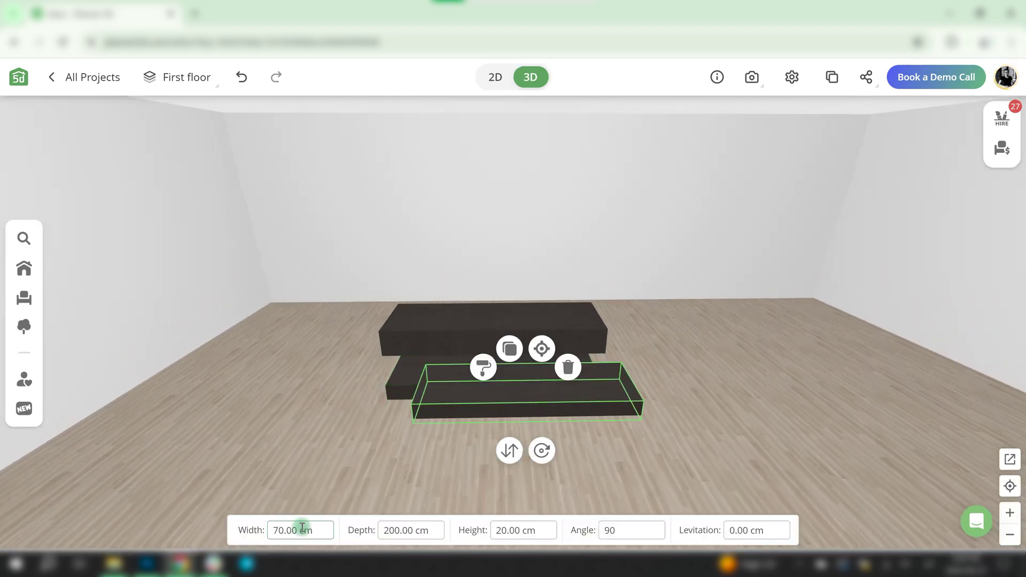
pyautogui.write('90220')
pyautogui.press('Tab')
pyautogui.write('30')
pyautogui.press('Tab')
pyautogui.press('Tab')
pyautogui.write('23')
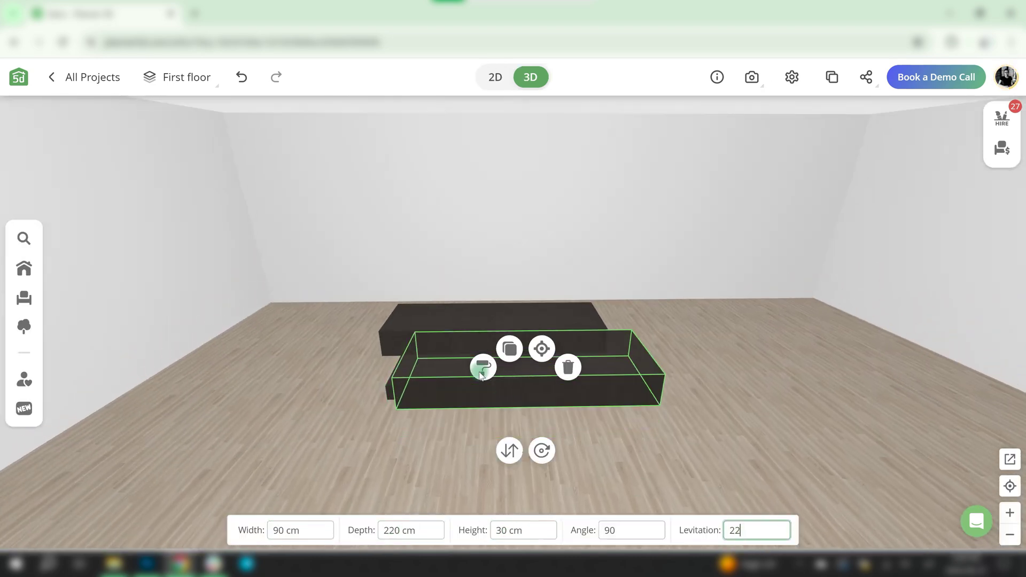
# Tint the box cream (#F7E6CA) and align it with the dark box.
pyautogui.click(483, 366)
pyautogui.click(91, 494)
pyautogui.click(348, 395)
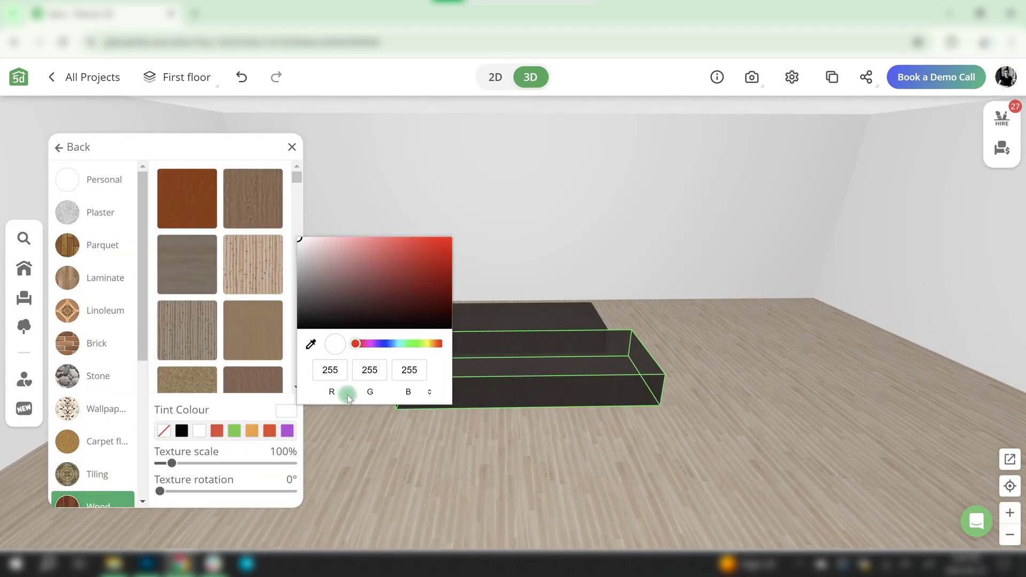
pyautogui.write('F7')
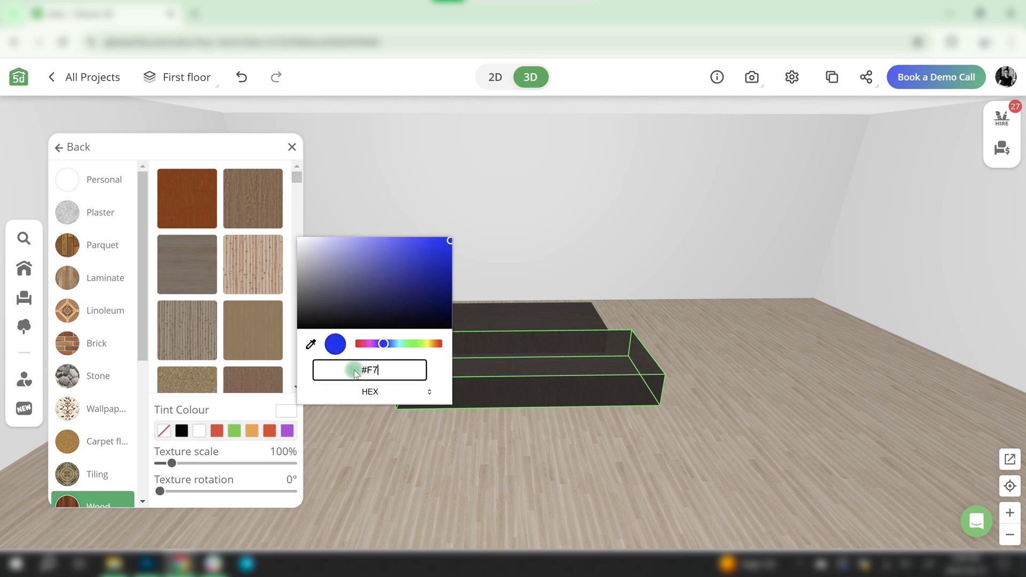
pyautogui.write('E6CA')
pyautogui.press('Return')
pyautogui.click(292, 147)
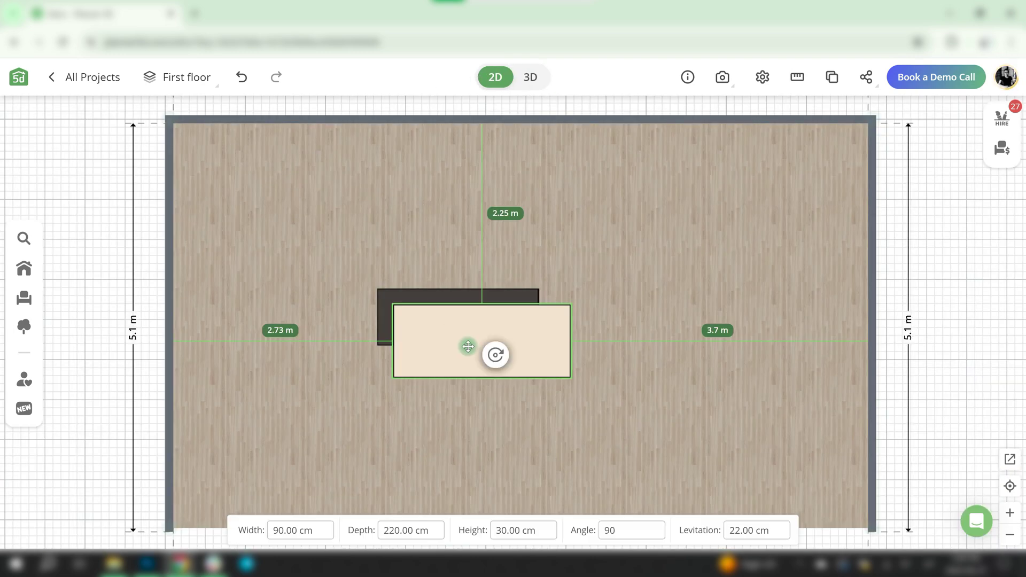
pyautogui.moveTo(468, 347); pyautogui.dragTo(441, 316)
pyautogui.press('3')
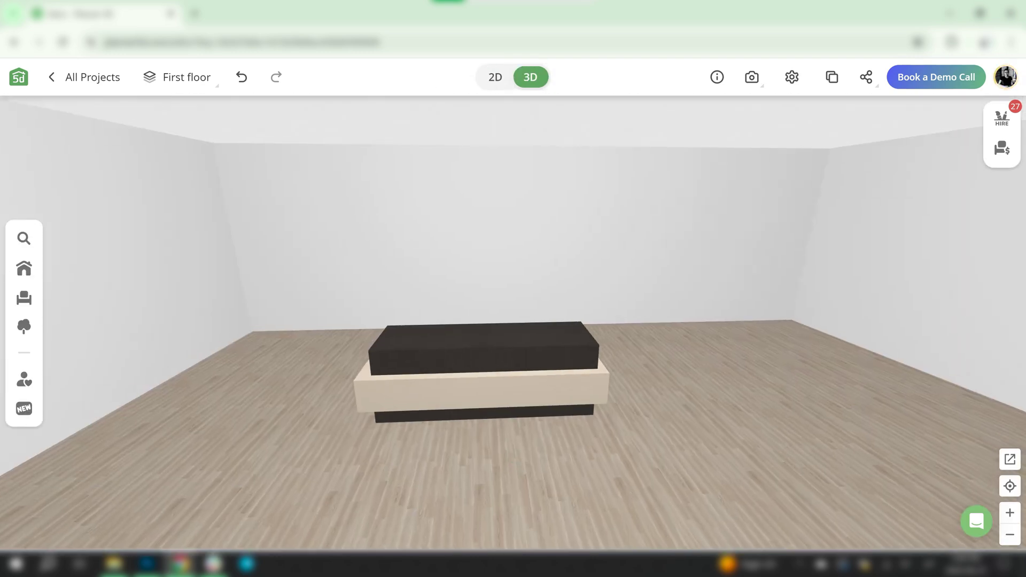
# Duplicate the cream box, raise the copy to 72 cm levitation, and align it.
pyautogui.click(458, 382)
pyautogui.click(470, 336)
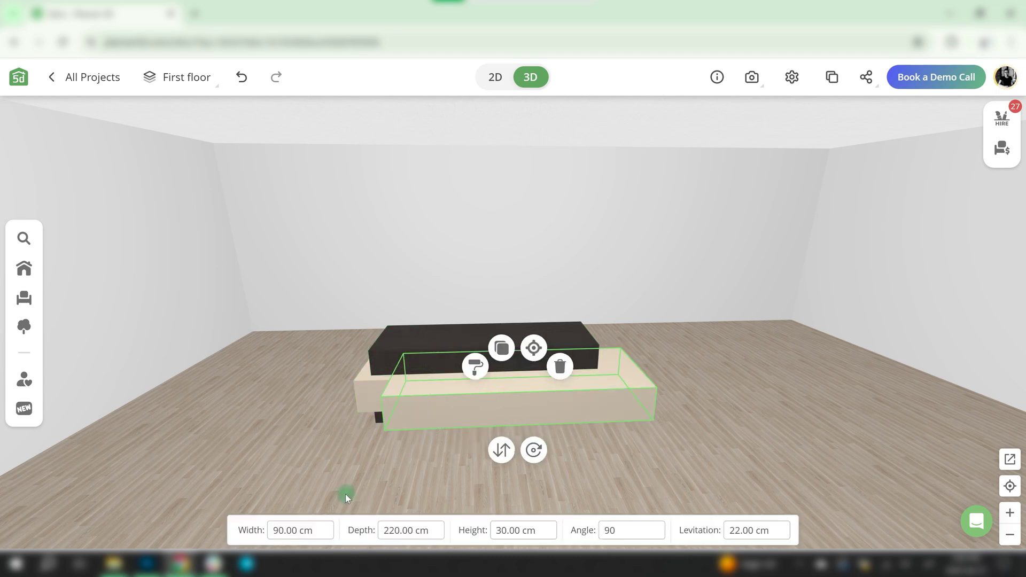
pyautogui.write('722')
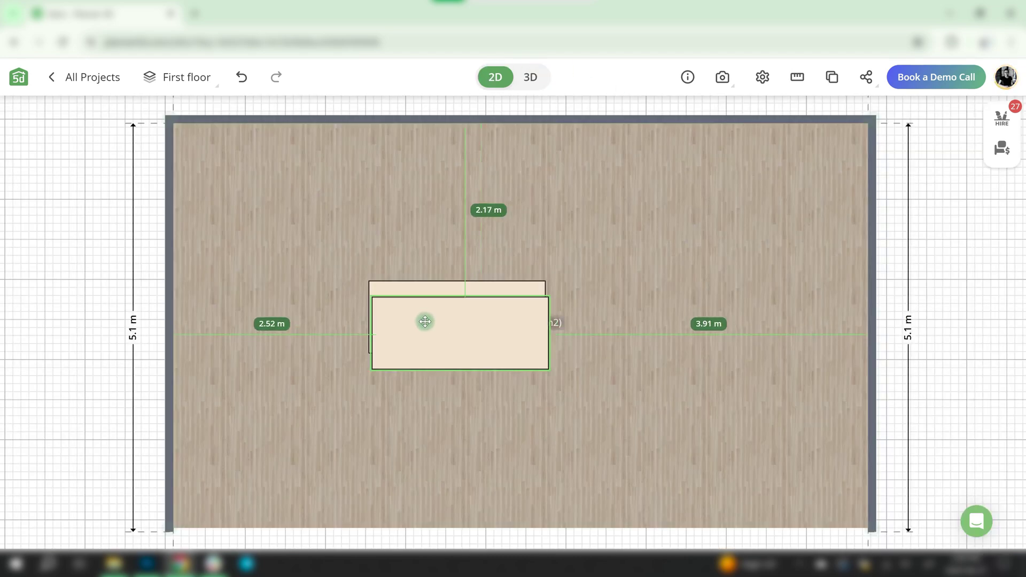
pyautogui.moveTo(421, 318); pyautogui.dragTo(435, 321)
pyautogui.press('3')
# Cover the top face of the upper box with a speckled stone texture.
pyautogui.click(469, 333)
pyautogui.click(430, 323)
pyautogui.click(98, 218)
pyautogui.click(94, 376)
pyautogui.click(251, 212)
pyautogui.scroll(-1, 251, 215)
pyautogui.click(202, 256)
# Place a black stovetop on the counter, rotated to angle 180, toward the left.
pyautogui.click(26, 300)
pyautogui.click(139, 168)
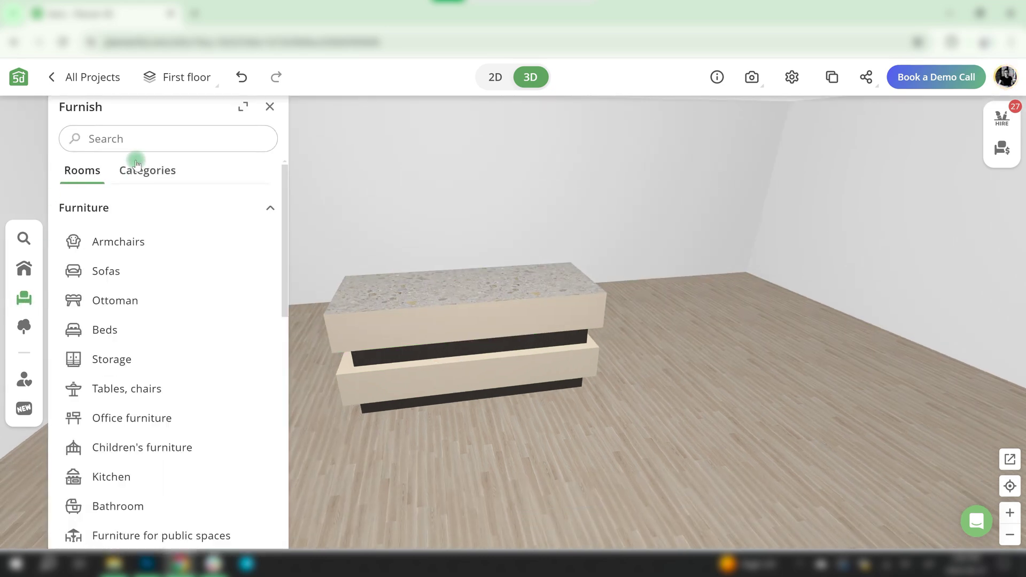
pyautogui.scroll(-3, 132, 236)
pyautogui.click(121, 497)
pyautogui.click(119, 207)
pyautogui.moveTo(225, 389); pyautogui.dragTo(457, 383)
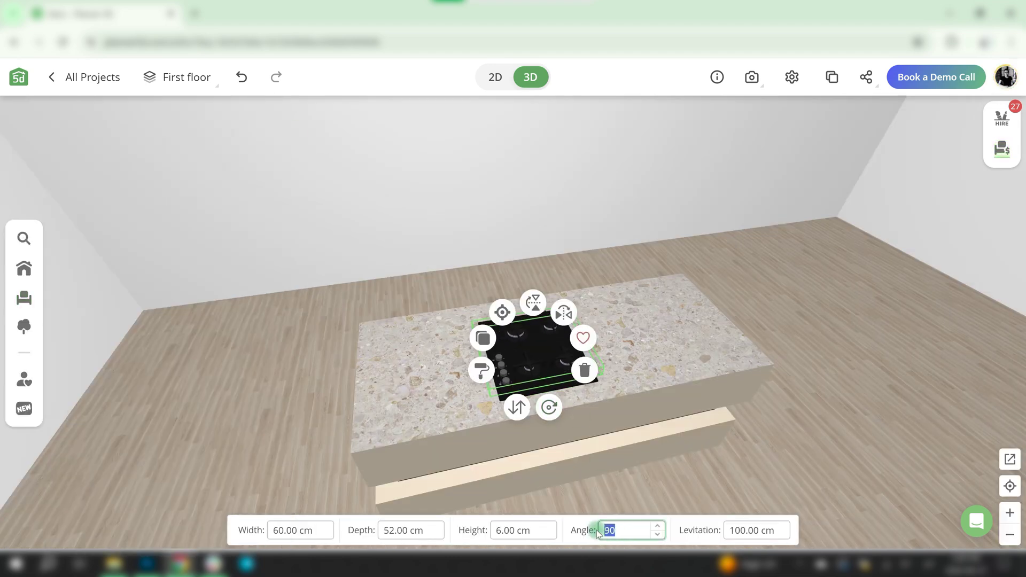
pyautogui.write('180')
pyautogui.click(529, 346)
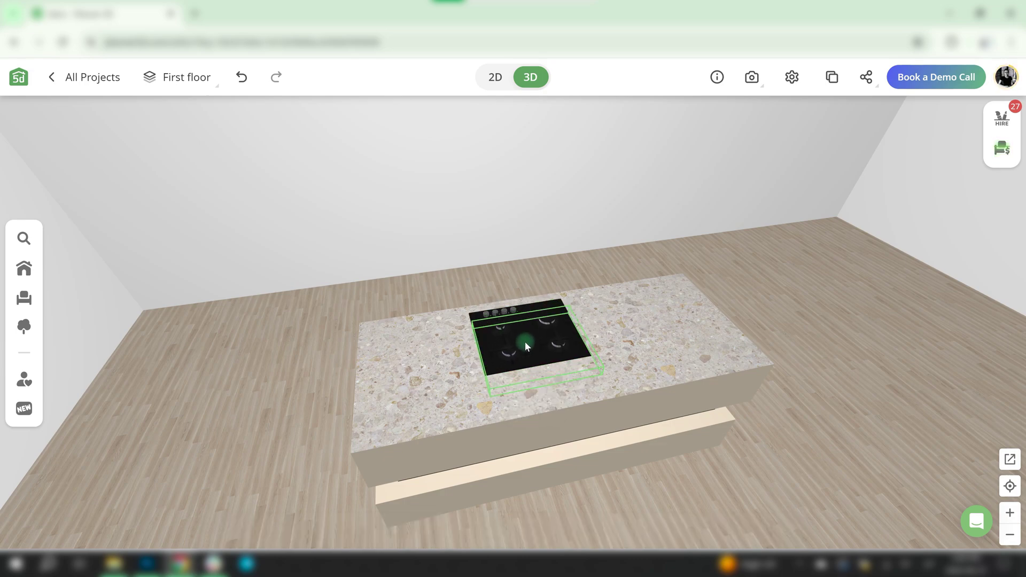
pyautogui.moveTo(524, 340); pyautogui.dragTo(483, 350)
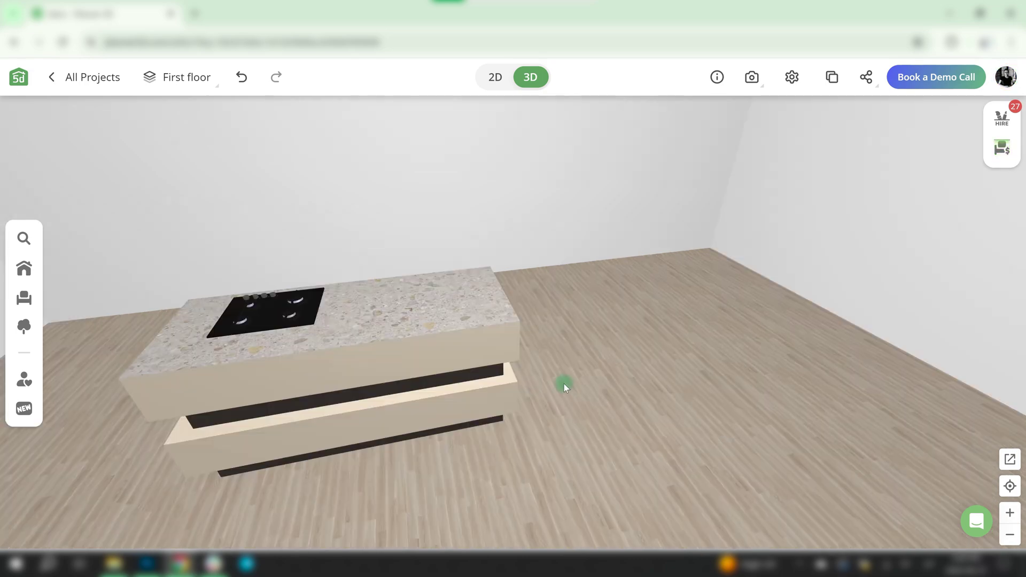
# Hang a stove hood above the island.
pyautogui.click(24, 297)
pyautogui.click(113, 233)
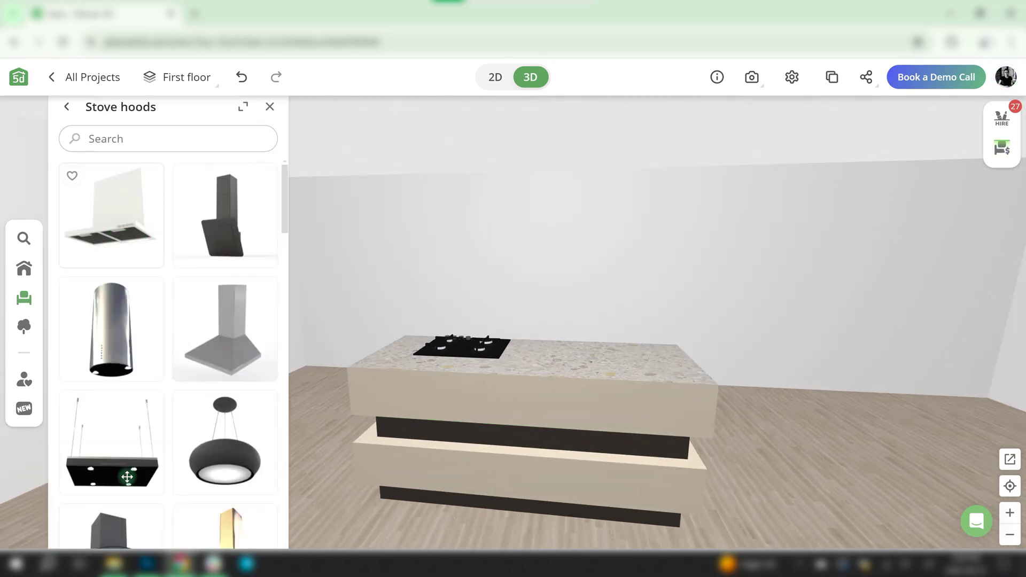
pyautogui.moveTo(126, 477); pyautogui.dragTo(470, 430)
pyautogui.moveTo(631, 411)
pyautogui.mouseDown()
pyautogui.moveTo(678, 439)
pyautogui.moveTo(421, 415)
pyautogui.mouseUp()
# Move the base copy to the right and give it a dark wood texture.
pyautogui.click(363, 396)
pyautogui.moveTo(363, 397)
pyautogui.mouseDown()
pyautogui.moveTo(335, 380)
pyautogui.moveTo(533, 379)
pyautogui.moveTo(525, 355)
pyautogui.moveTo(532, 405)
pyautogui.mouseUp()
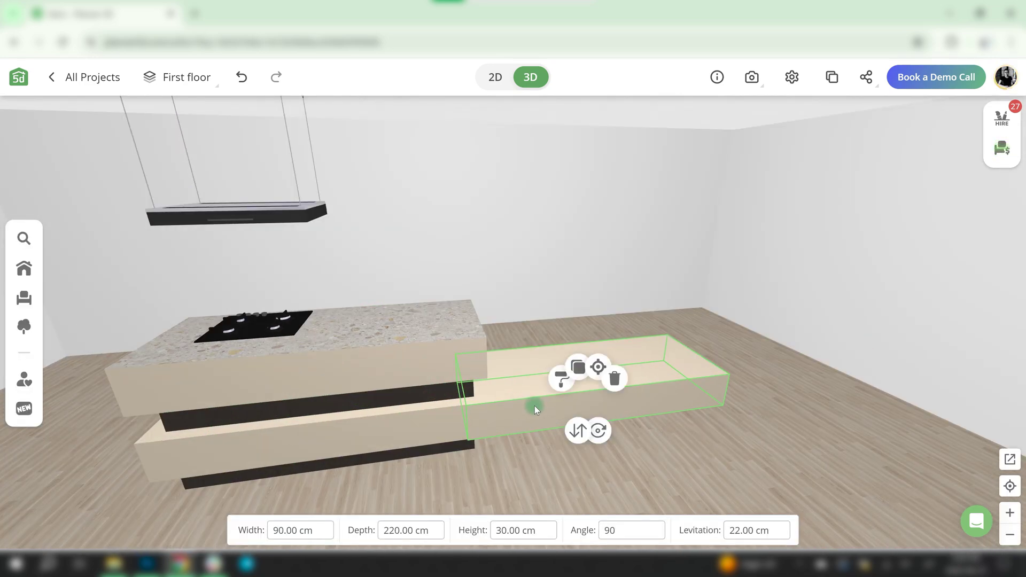
pyautogui.click(540, 361)
pyautogui.click(92, 487)
pyautogui.scroll(-3, 103, 361)
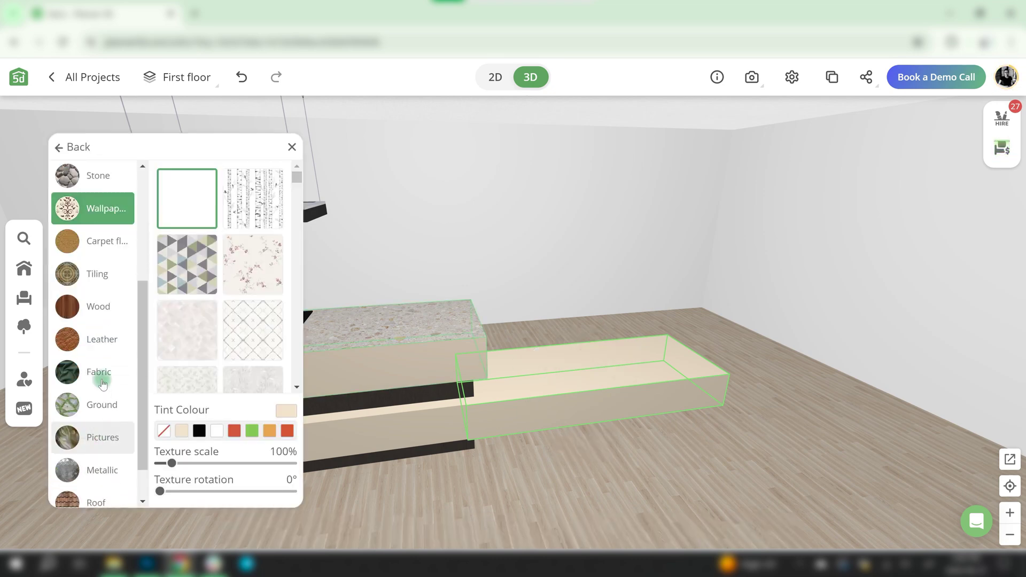
pyautogui.click(98, 306)
pyautogui.click(193, 255)
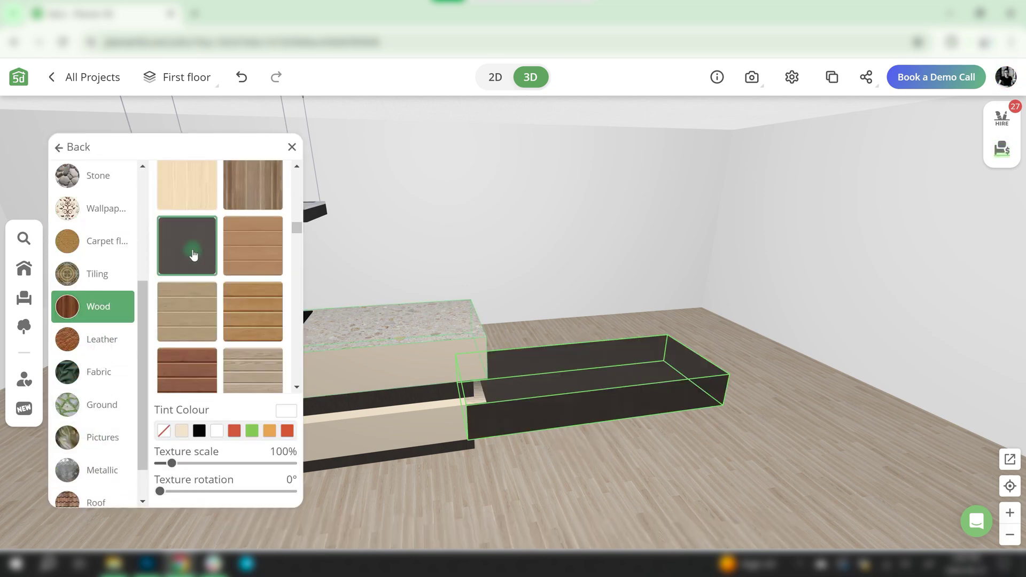
# Set the dark box to 70 cm wide and 200 cm deep, and move it beside the island.
pyautogui.click(591, 388)
pyautogui.write('70')
pyautogui.press('Tab')
pyautogui.write('200\t8')
pyautogui.click(753, 530)
pyautogui.write('112')
pyautogui.click(497, 77)
pyautogui.click(606, 324)
pyautogui.moveTo(607, 323); pyautogui.dragTo(566, 322)
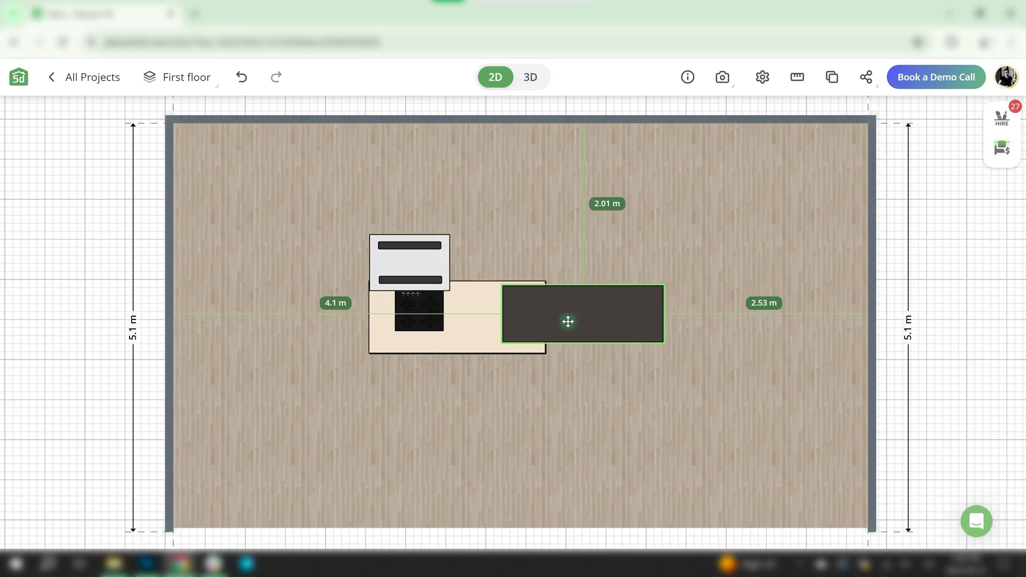
pyautogui.click(530, 77)
pyautogui.moveTo(603, 426)
pyautogui.mouseDown()
pyautogui.moveTo(507, 322)
pyautogui.moveTo(570, 318)
pyautogui.moveTo(618, 340)
pyautogui.mouseUp()
# Cut the dark box depth to 8 cm, set height 102 cm, and inspect the island.
pyautogui.click(507, 322)
pyautogui.click(390, 529)
pyautogui.write('8')
pyautogui.press('Tab')
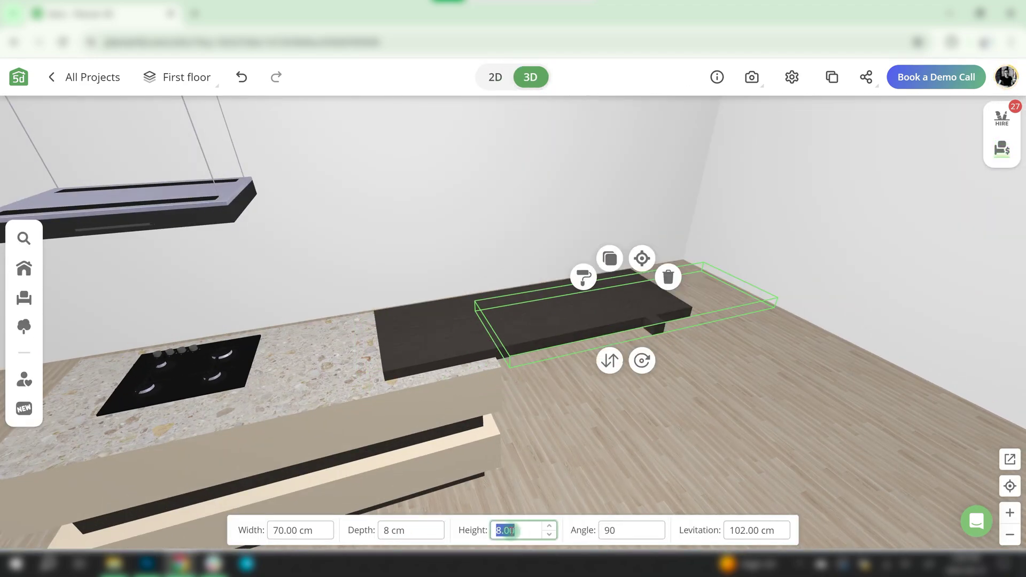
pyautogui.write('102')
pyautogui.click(744, 530)
pyautogui.click(494, 77)
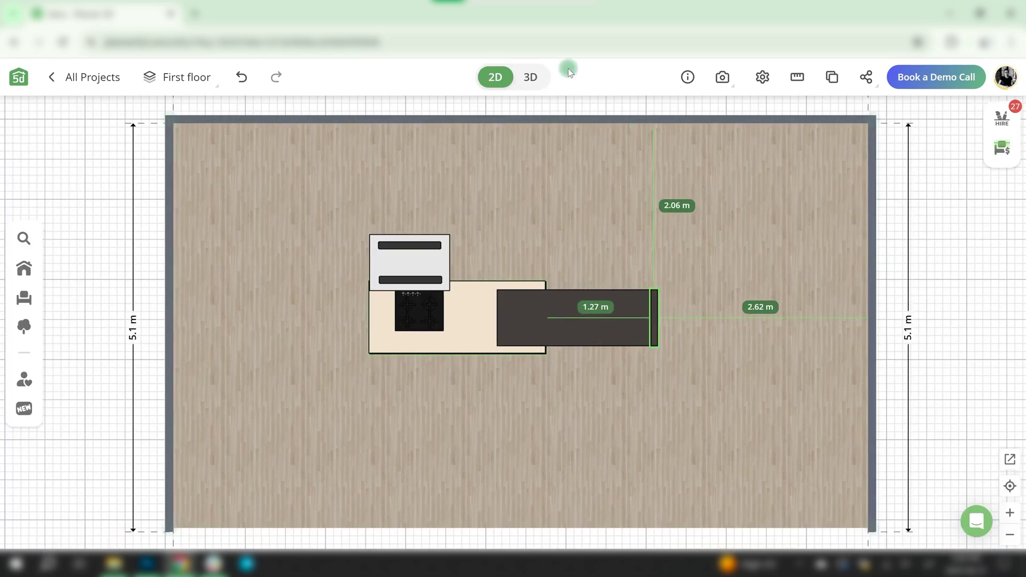
pyautogui.click(530, 77)
pyautogui.moveTo(716, 461); pyautogui.dragTo(599, 455)
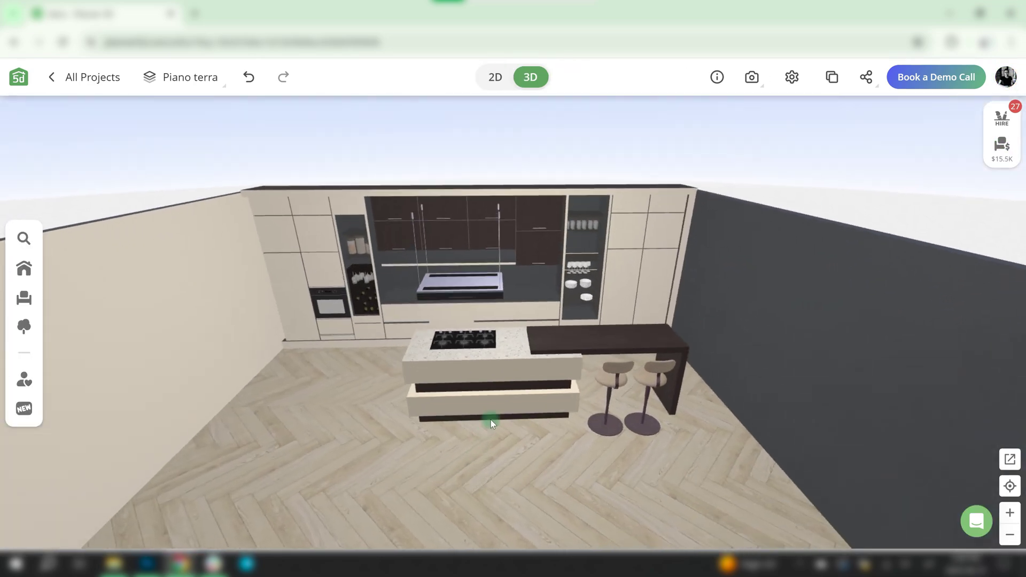
pyautogui.moveTo(441, 451); pyautogui.dragTo(530, 399)
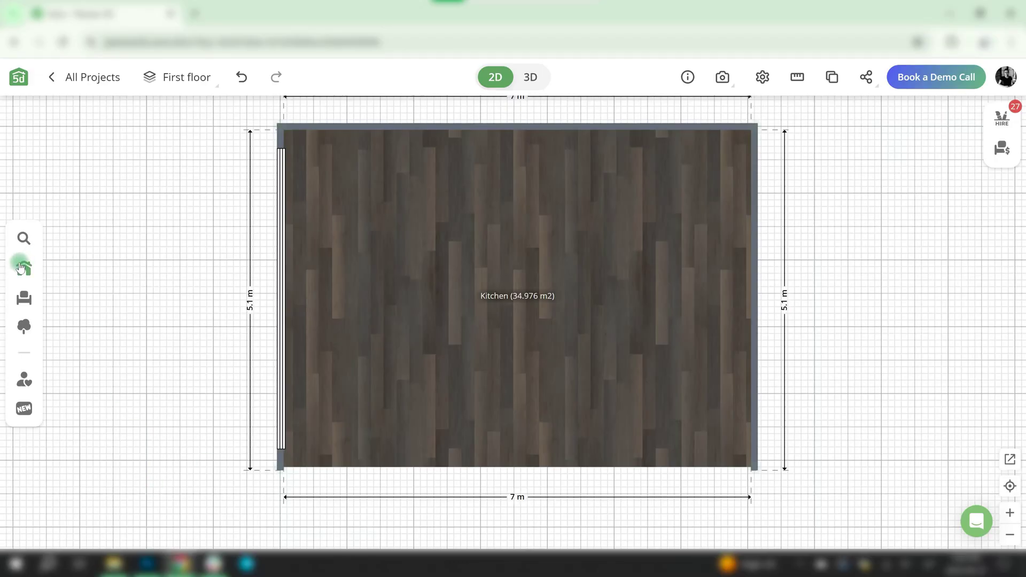
# Place a cube from Forms on the kitchen floor and give it a light-wood Parquet texture.
pyautogui.click(23, 268)
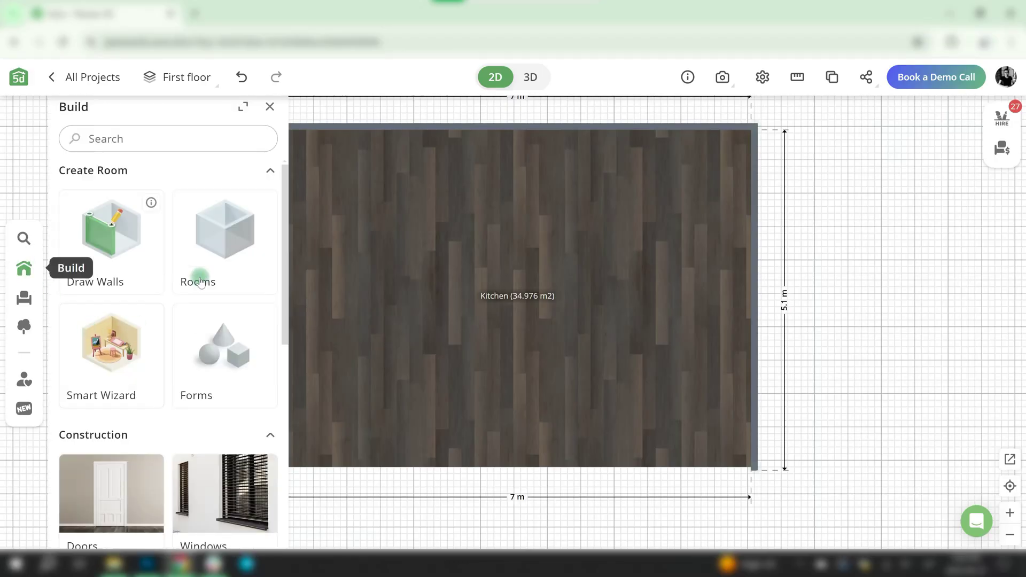
pyautogui.click(217, 363)
pyautogui.moveTo(112, 215); pyautogui.dragTo(389, 285)
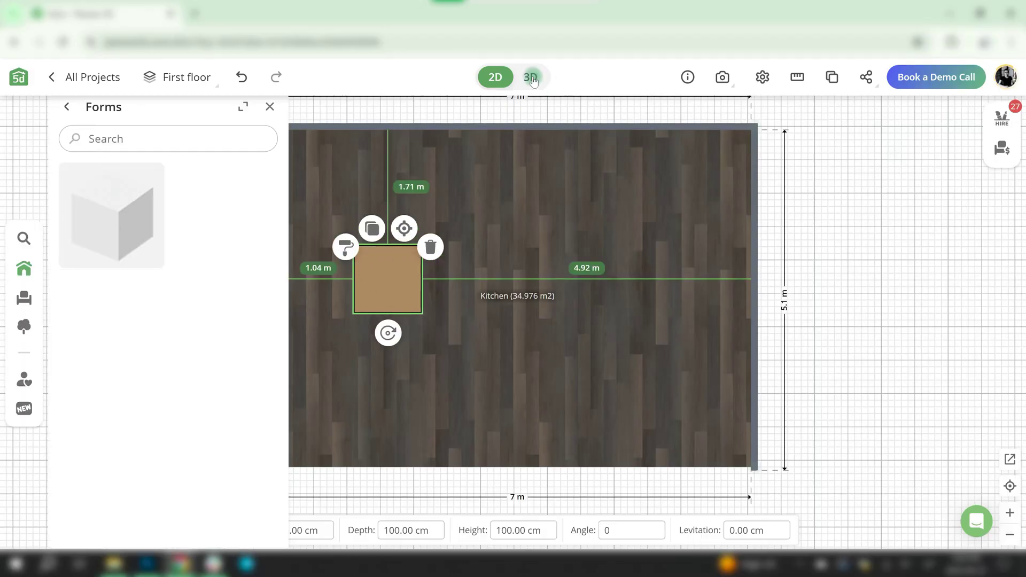
pyautogui.click(524, 94)
pyautogui.click(449, 390)
pyautogui.click(408, 373)
pyautogui.click(158, 467)
pyautogui.click(93, 245)
pyautogui.scroll(-1, 211, 291)
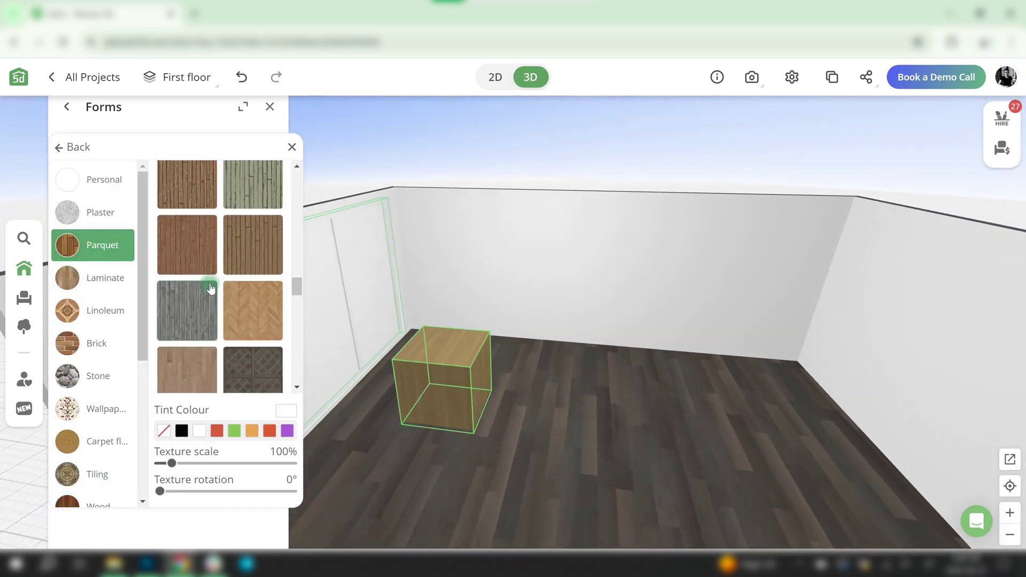
pyautogui.scroll(-1, 211, 290)
pyautogui.click(183, 303)
# Size the cube to 60×60×60 and widen the lower box to 240 cm.
pyautogui.click(429, 386)
pyautogui.write('60')
pyautogui.press('Tab')
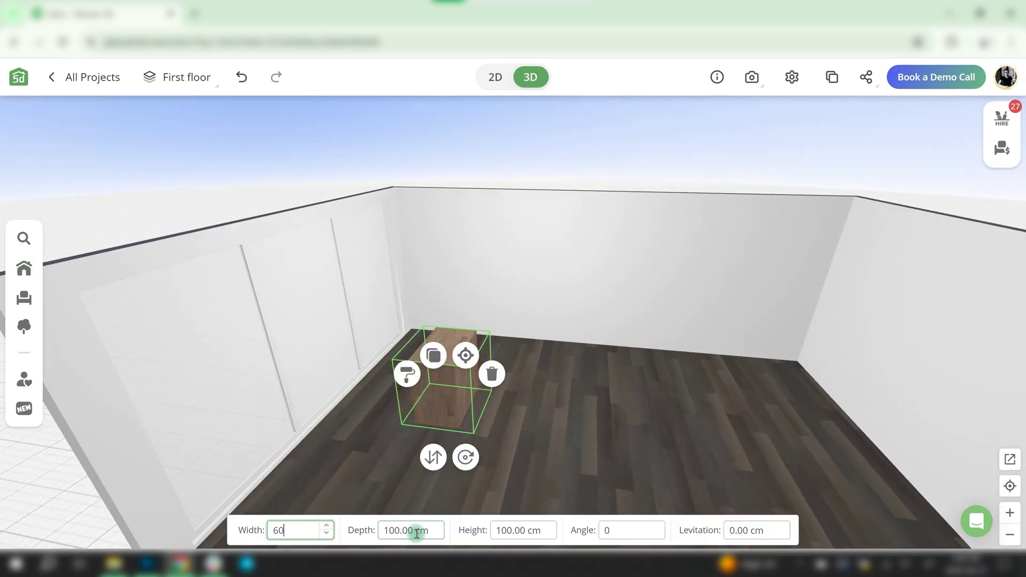
pyautogui.write('60')
pyautogui.press('Tab')
pyautogui.write('60')
pyautogui.scroll(3, 552, 469)
pyautogui.click(494, 77)
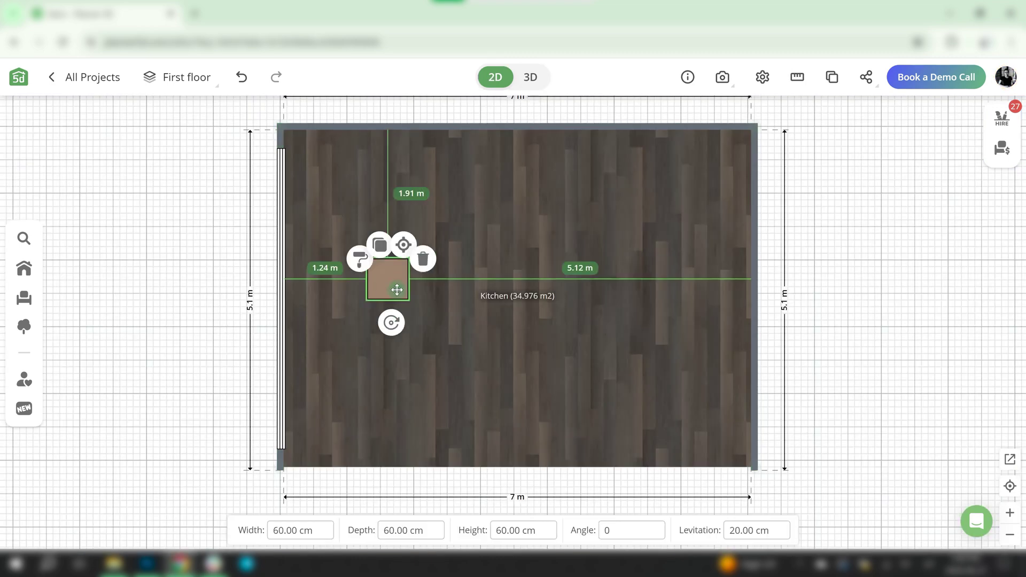
pyautogui.scroll(3, 404, 331)
pyautogui.click(405, 332)
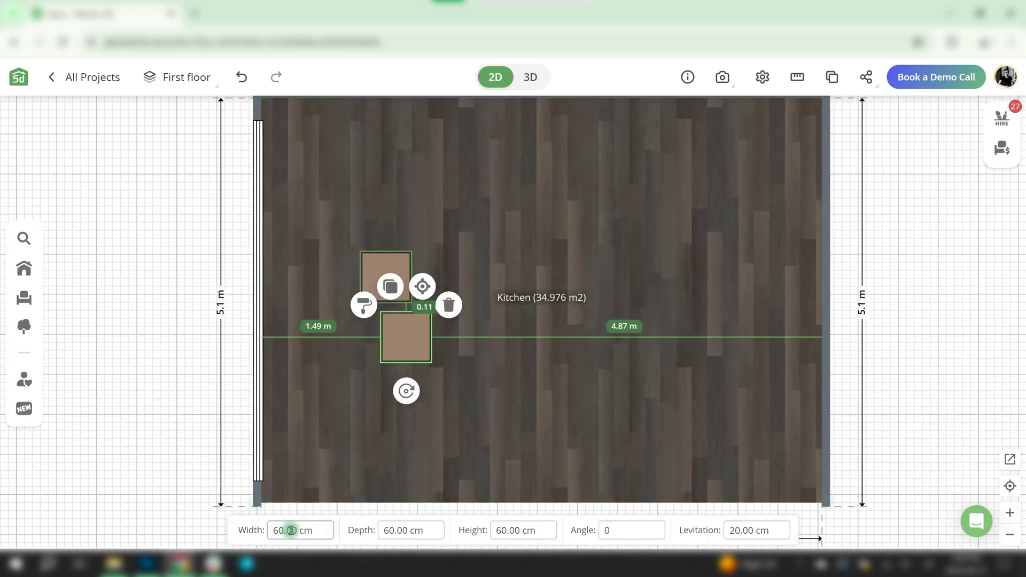
pyautogui.write('240')
pyautogui.press('Tab')
# Place a copied box above the long box and resize it to 240/120.
pyautogui.click(530, 78)
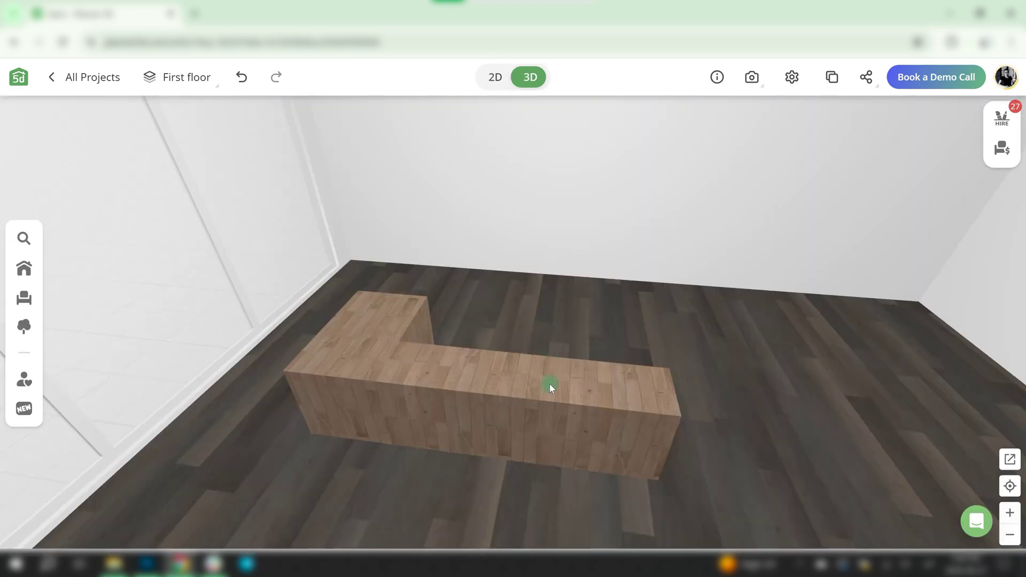
pyautogui.click(494, 78)
pyautogui.click(412, 371)
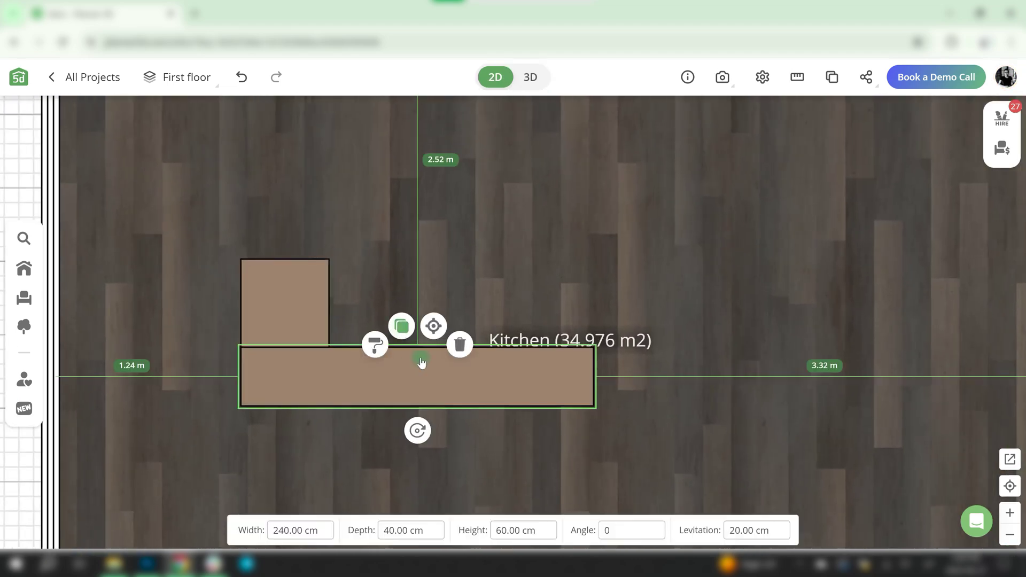
pyautogui.moveTo(438, 384); pyautogui.dragTo(489, 265)
pyautogui.tripleClick(300, 530)
pyautogui.write('120')
pyautogui.tripleClick(402, 530)
pyautogui.write('60')
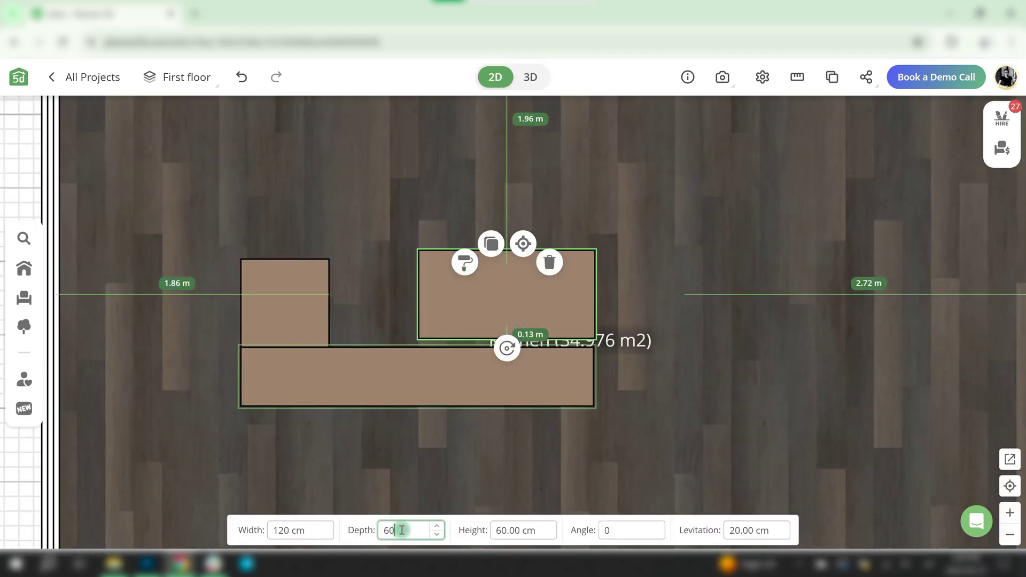
pyautogui.write('50')
pyautogui.press('Return')
# Make a 300×60×10 slab raised to levitation 70 over the boxes.
pyautogui.click(530, 77)
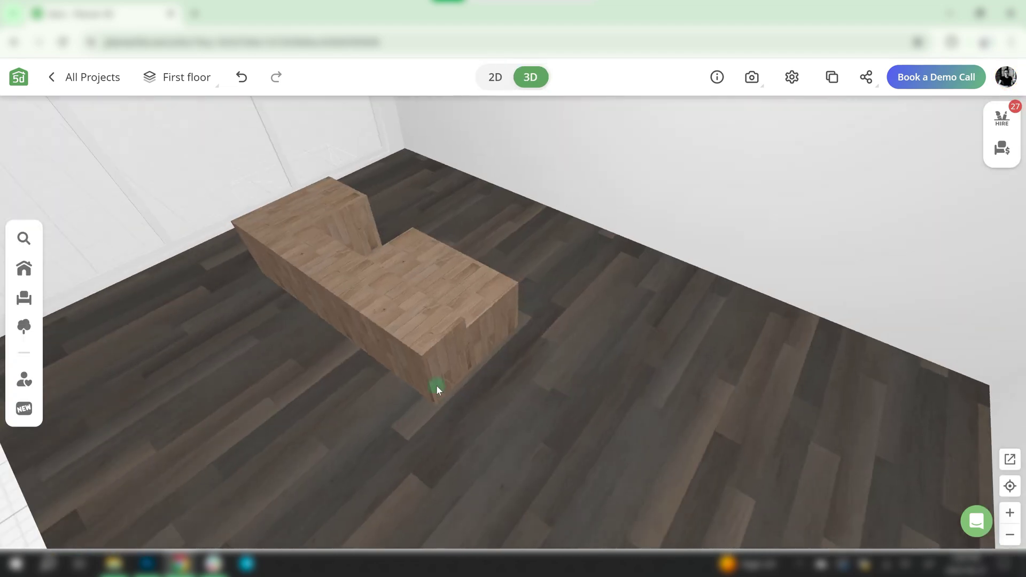
pyautogui.moveTo(438, 390)
pyautogui.mouseDown()
pyautogui.moveTo(713, 399)
pyautogui.moveTo(494, 378)
pyautogui.moveTo(490, 405)
pyautogui.mouseUp()
pyautogui.scroll(2, 424, 384)
pyautogui.tripleClick(301, 530)
pyautogui.write('240')
pyautogui.tripleClick(513, 530)
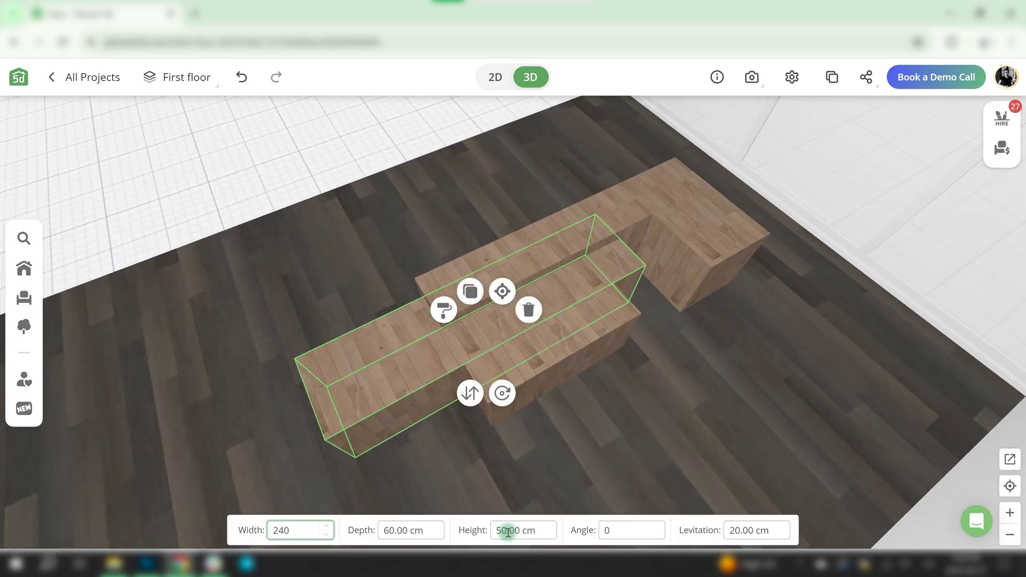
pyautogui.write('10')
pyautogui.tripleClick(738, 530)
pyautogui.write('70')
pyautogui.press('Return')
pyautogui.moveTo(536, 423); pyautogui.dragTo(537, 340)
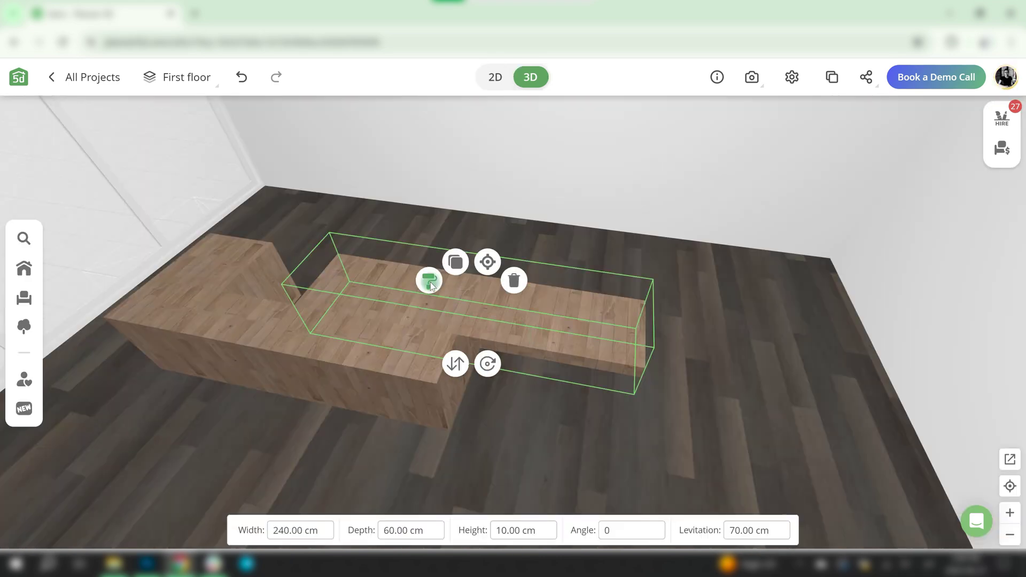
# Give the slab a plain grey Metallic texture on all faces and slide it right.
pyautogui.click(428, 279)
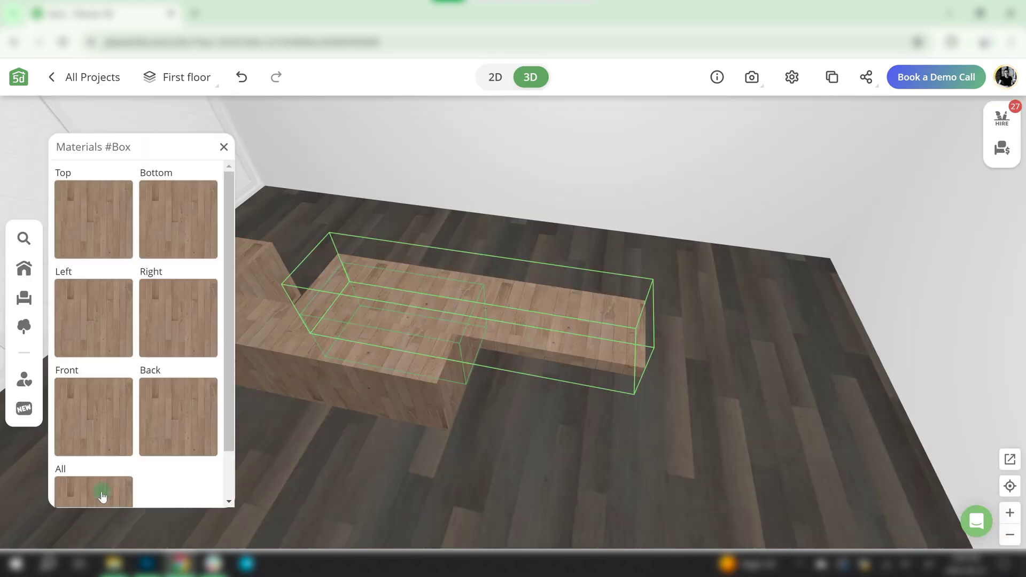
pyautogui.click(98, 494)
pyautogui.scroll(-4, 106, 438)
pyautogui.click(105, 438)
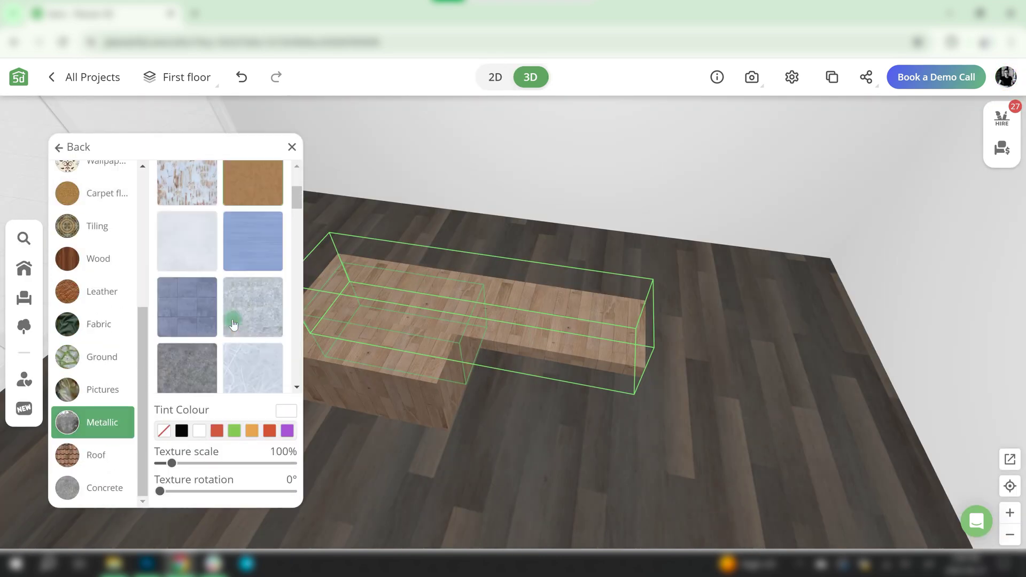
pyautogui.scroll(-3, 197, 269)
pyautogui.click(193, 263)
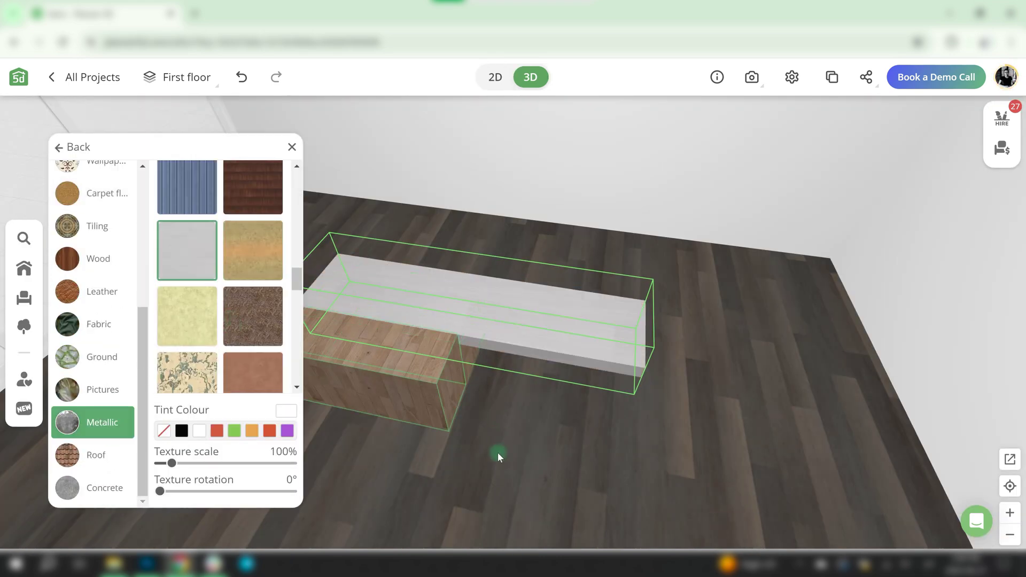
pyautogui.click(290, 525)
pyautogui.write('300')
pyautogui.moveTo(492, 310); pyautogui.dragTo(522, 321)
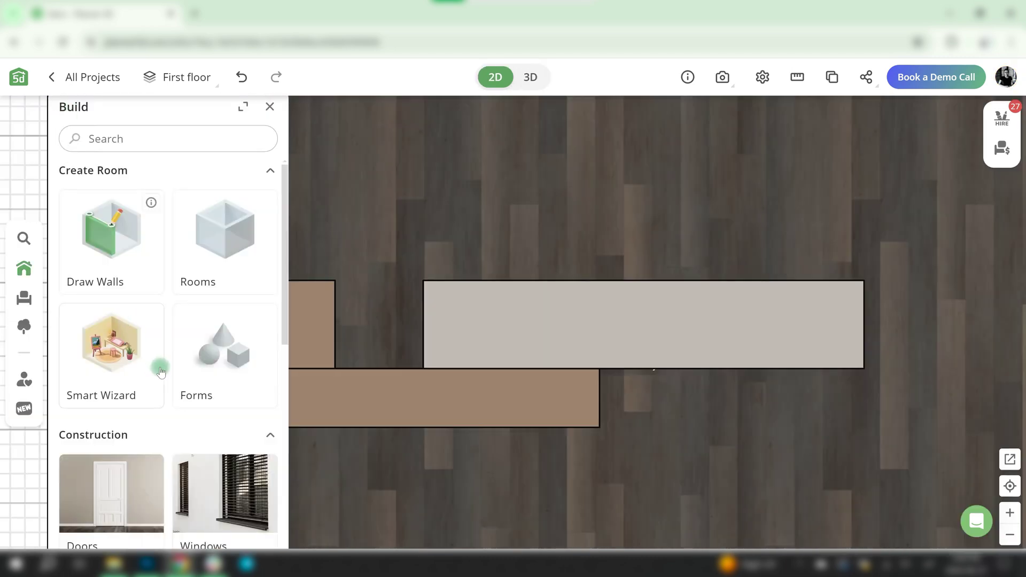
pyautogui.scroll(-4, 113, 361)
# Add a partition, rotate it vertical, adjust its width and set it on the left box's edge.
pyautogui.click(112, 378)
pyautogui.scroll(-3, 229, 355)
pyautogui.scroll(-2, 225, 284)
pyautogui.moveTo(224, 284); pyautogui.dragTo(362, 344)
pyautogui.moveTo(531, 353); pyautogui.dragTo(325, 299)
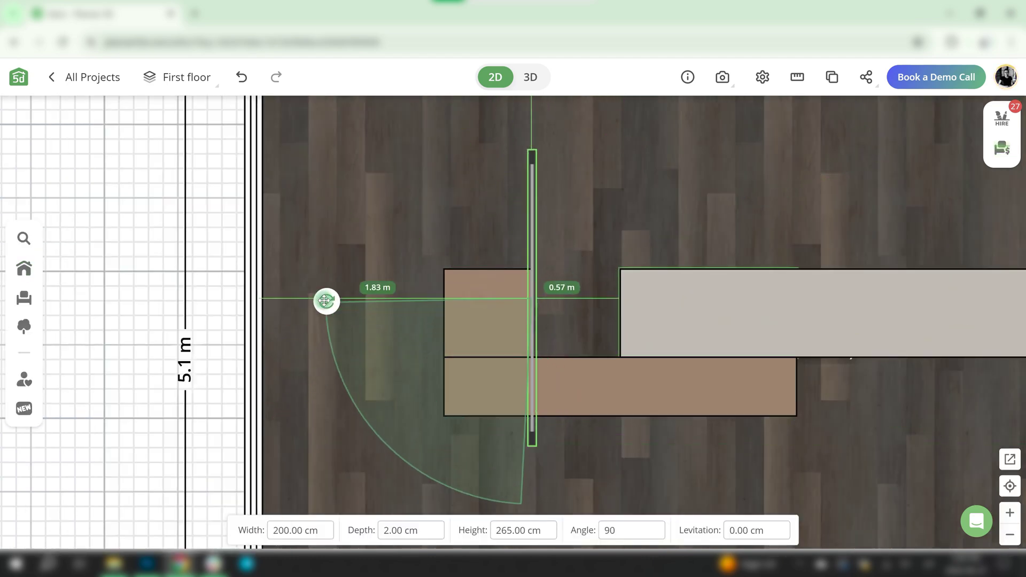
pyautogui.click(294, 530)
pyautogui.write('45')
pyautogui.write('70')
pyautogui.moveTo(531, 300); pyautogui.dragTo(453, 317)
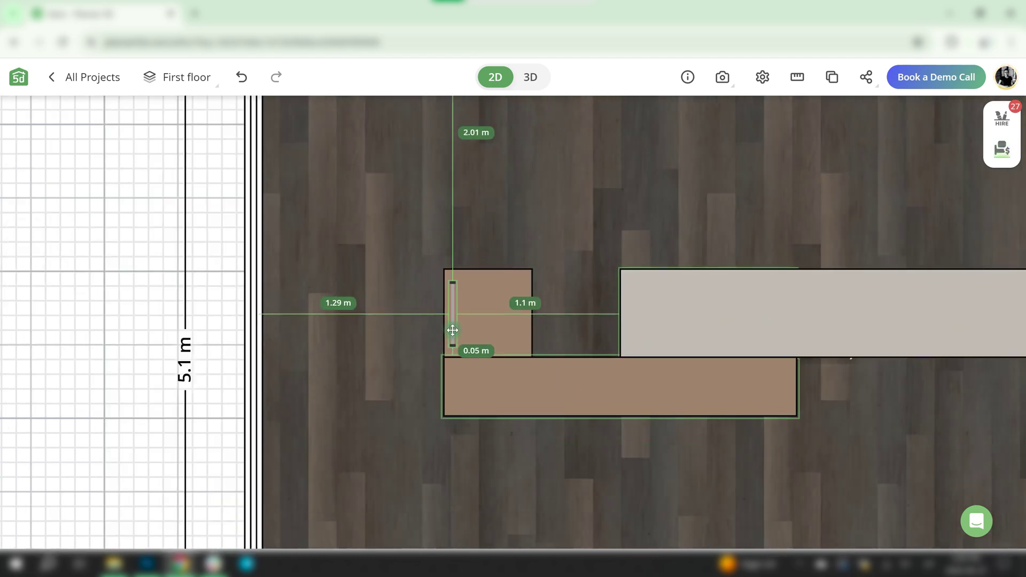
# Duplicate the partition onto the long box and the table's right end, then view in 3D.
pyautogui.click(400, 312)
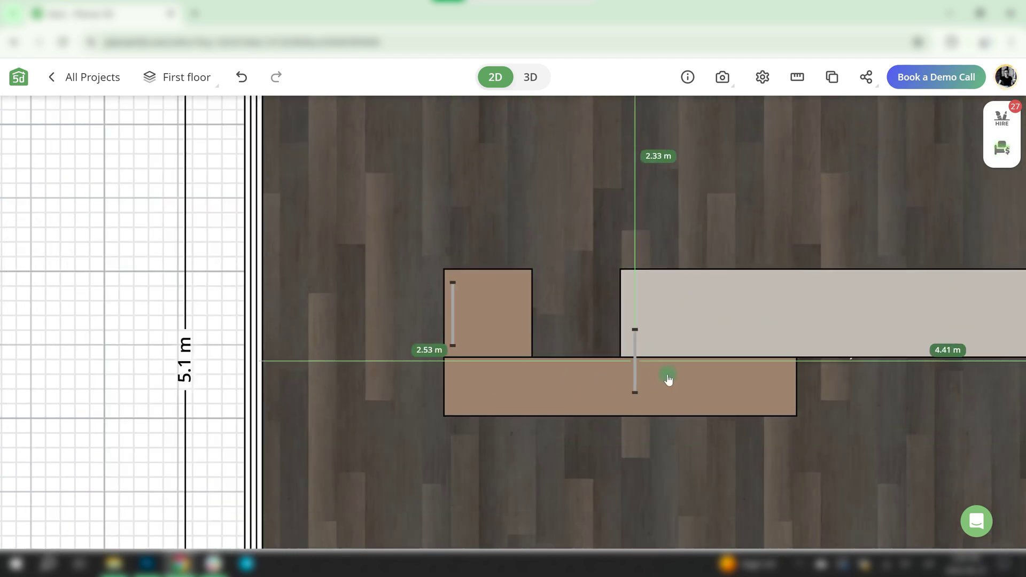
pyautogui.click(785, 325)
pyautogui.hscroll(5, 449, 445)
pyautogui.click(289, 337)
pyautogui.click(238, 330)
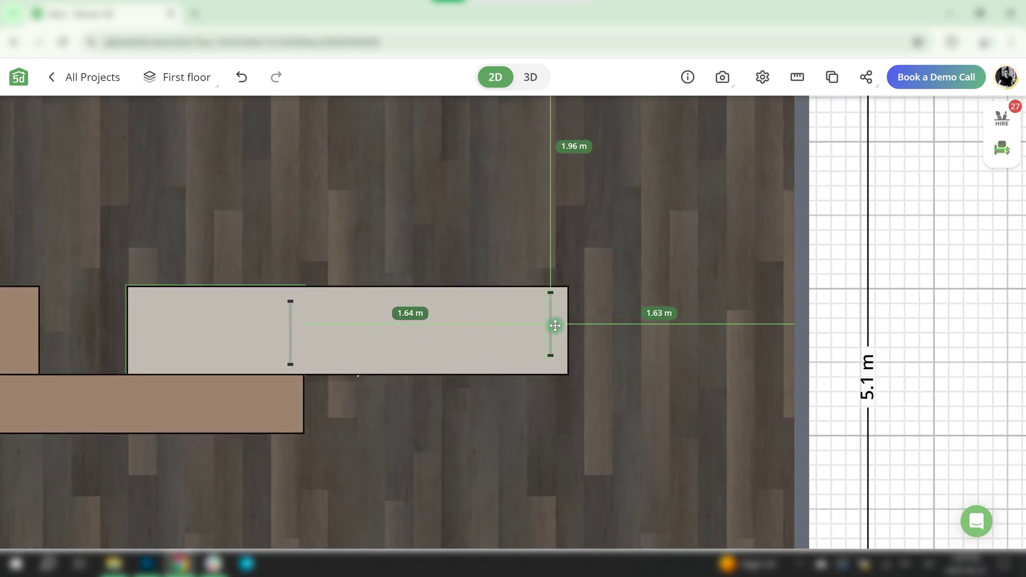
pyautogui.click(553, 327)
pyautogui.click(530, 77)
# Place an induction stovetop from Kitchen appliances on the countertop and duplicate it beside itself.
pyautogui.click(25, 297)
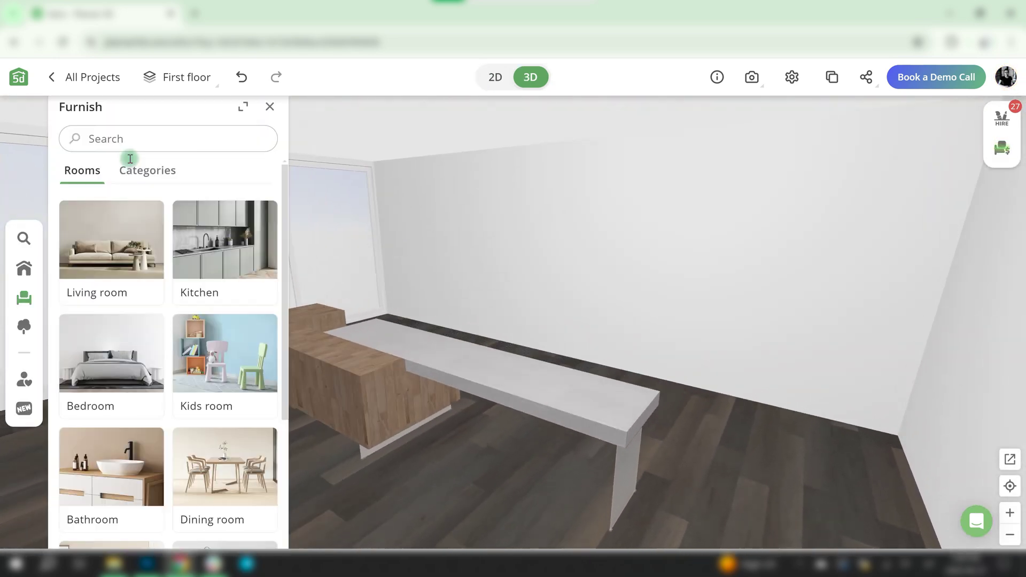
pyautogui.click(149, 169)
pyautogui.scroll(-4, 125, 440)
pyautogui.click(124, 440)
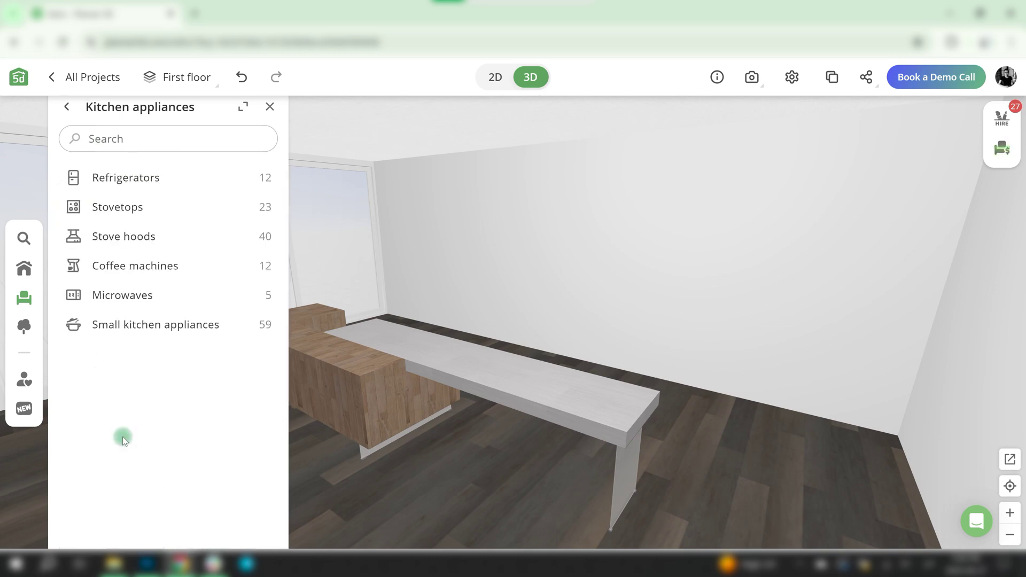
pyautogui.click(126, 202)
pyautogui.scroll(-5, 198, 347)
pyautogui.moveTo(110, 392); pyautogui.dragTo(533, 495)
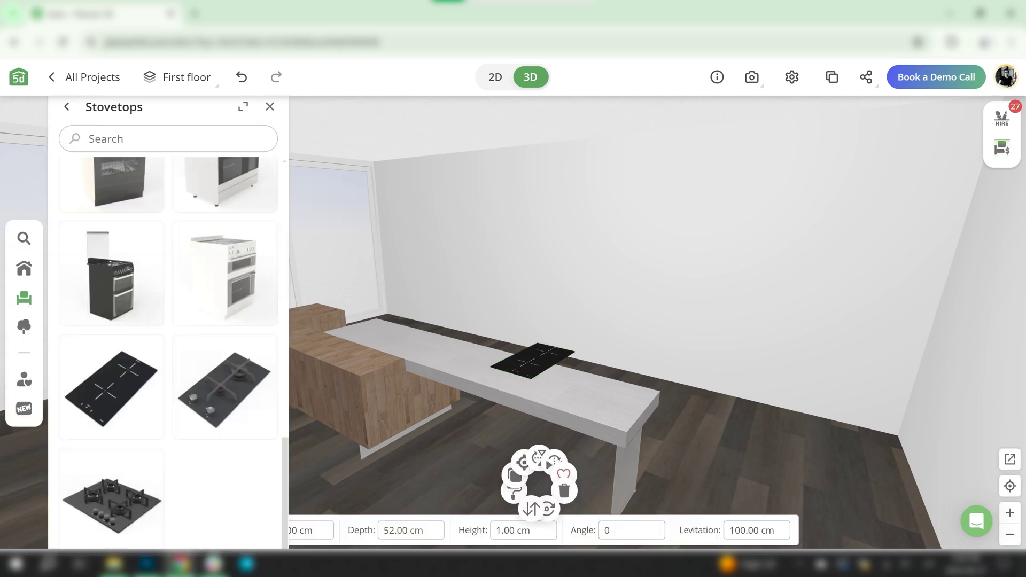
pyautogui.moveTo(526, 360)
pyautogui.mouseDown()
pyautogui.moveTo(535, 404)
pyautogui.moveTo(536, 382)
pyautogui.mouseUp()
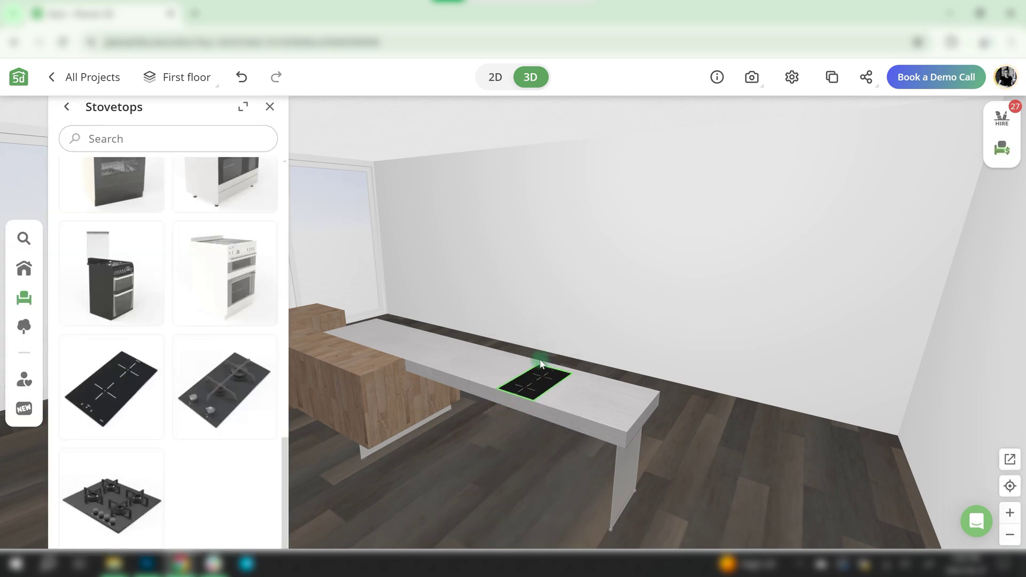
pyautogui.click(483, 361)
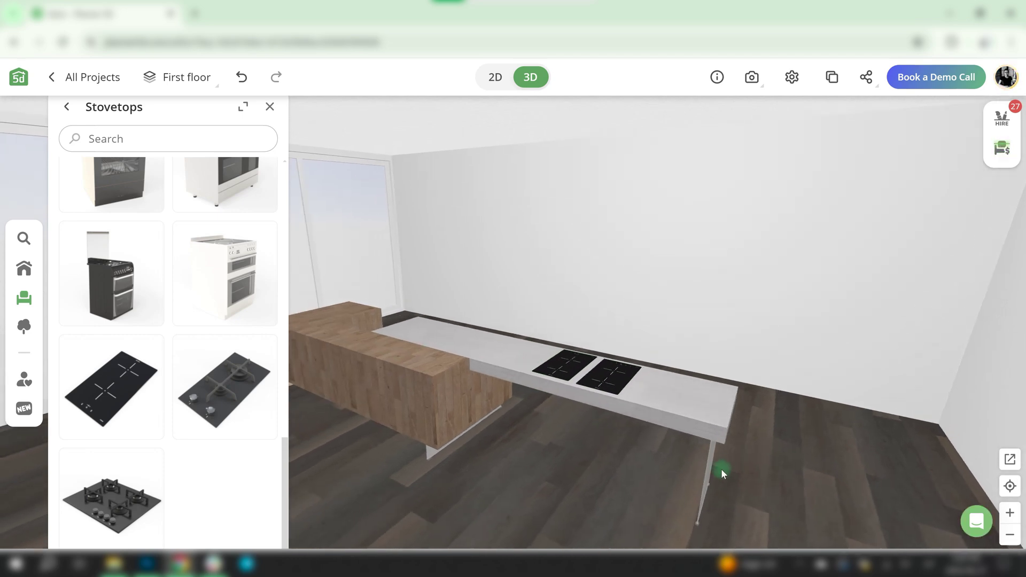
# Add a round hood from Stove hoods above the two stovetops.
pyautogui.click(496, 77)
pyautogui.click(68, 107)
pyautogui.click(123, 235)
pyautogui.moveTo(147, 307); pyautogui.dragTo(707, 273)
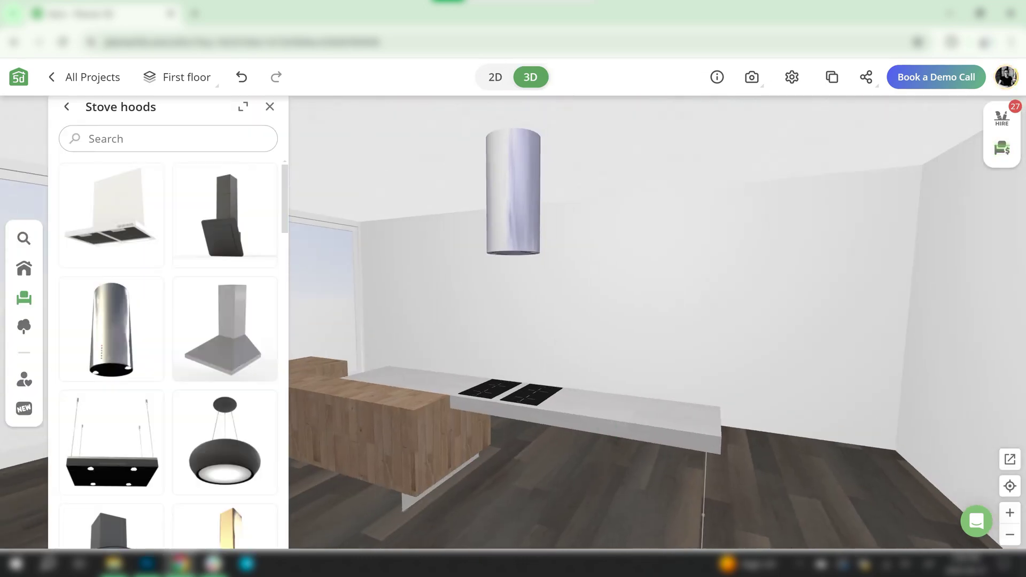
pyautogui.moveTo(612, 433)
pyautogui.mouseDown()
pyautogui.moveTo(520, 446)
pyautogui.moveTo(607, 442)
pyautogui.moveTo(589, 484)
pyautogui.mouseUp()
# Give the thin cabinet panel a grey Metallic material.
pyautogui.click(495, 77)
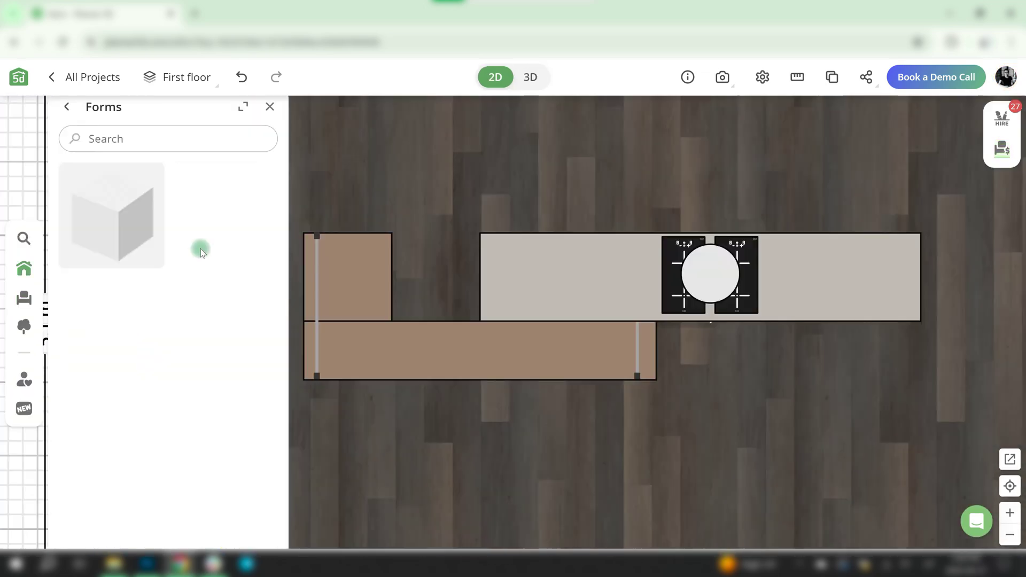
pyautogui.click(425, 239)
pyautogui.write('5')
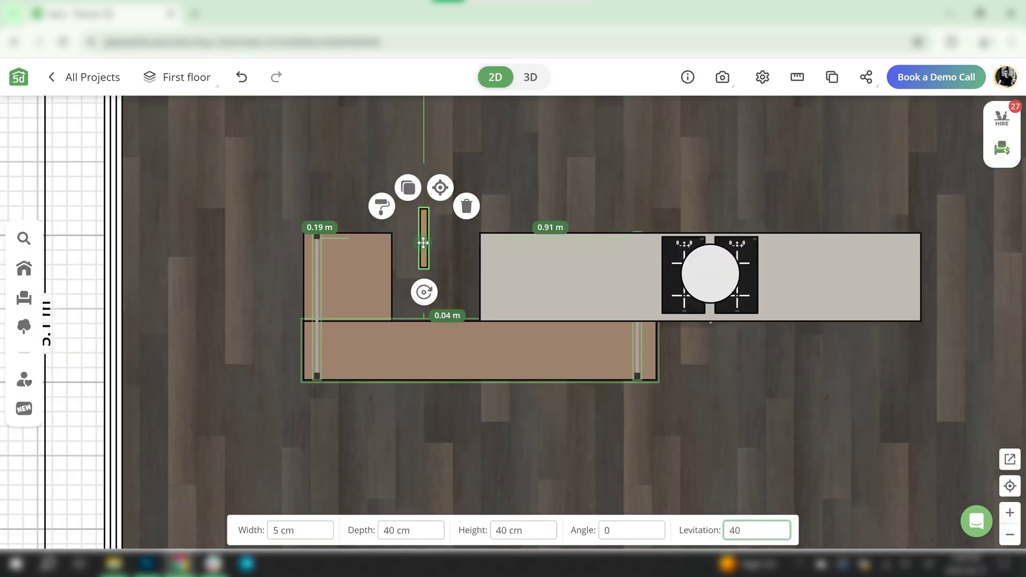
pyautogui.click(530, 77)
pyautogui.click(556, 377)
pyautogui.click(520, 393)
pyautogui.click(119, 408)
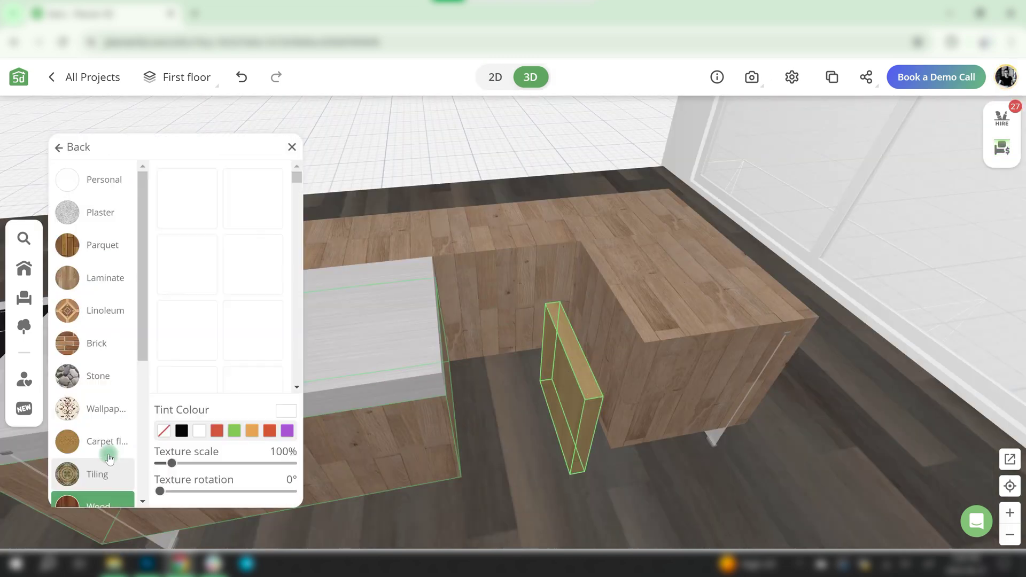
pyautogui.click(102, 421)
pyautogui.scroll(-1, 222, 335)
pyautogui.click(186, 250)
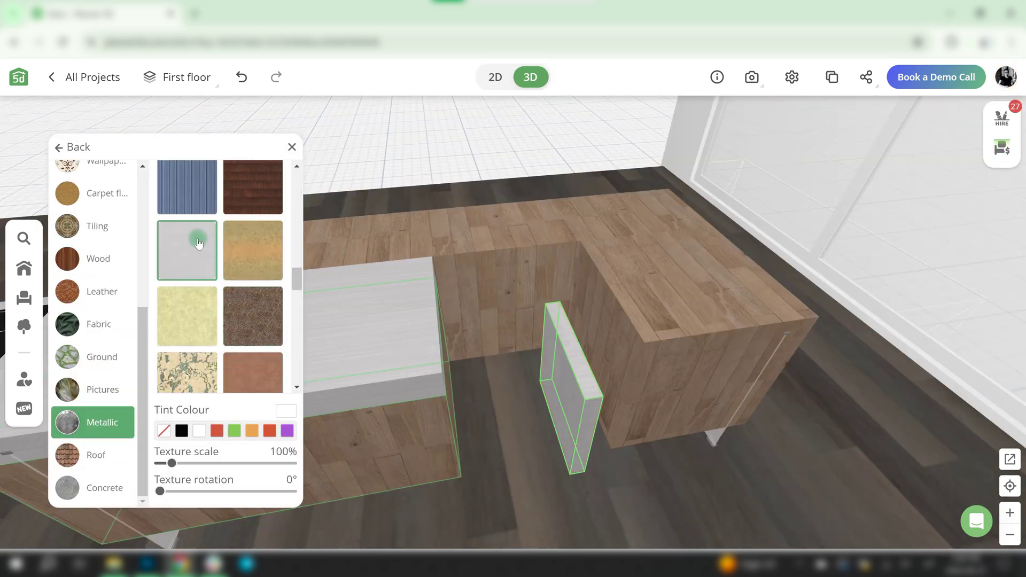
pyautogui.click(553, 395)
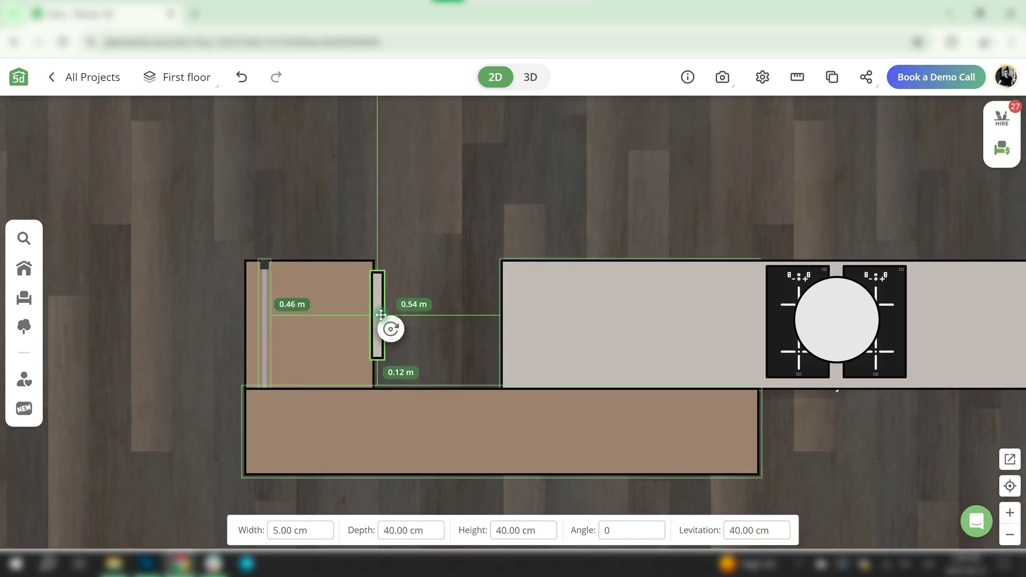
# Duplicate the grey panel across the cabinet opening and set its width, height and levitation.
pyautogui.moveTo(378, 320); pyautogui.dragTo(377, 325)
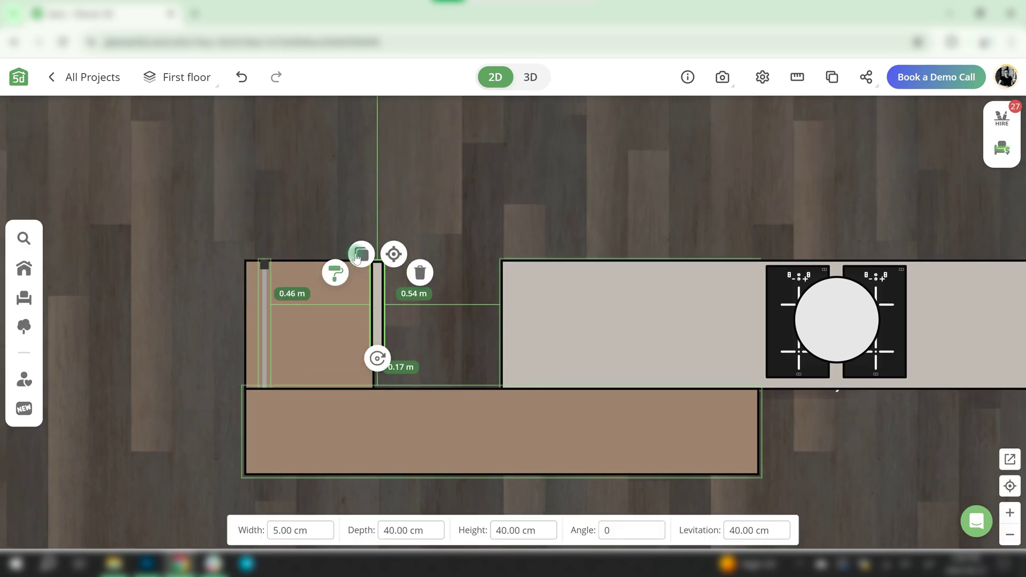
pyautogui.click(357, 256)
pyautogui.moveTo(439, 322); pyautogui.dragTo(500, 310)
pyautogui.write('1')
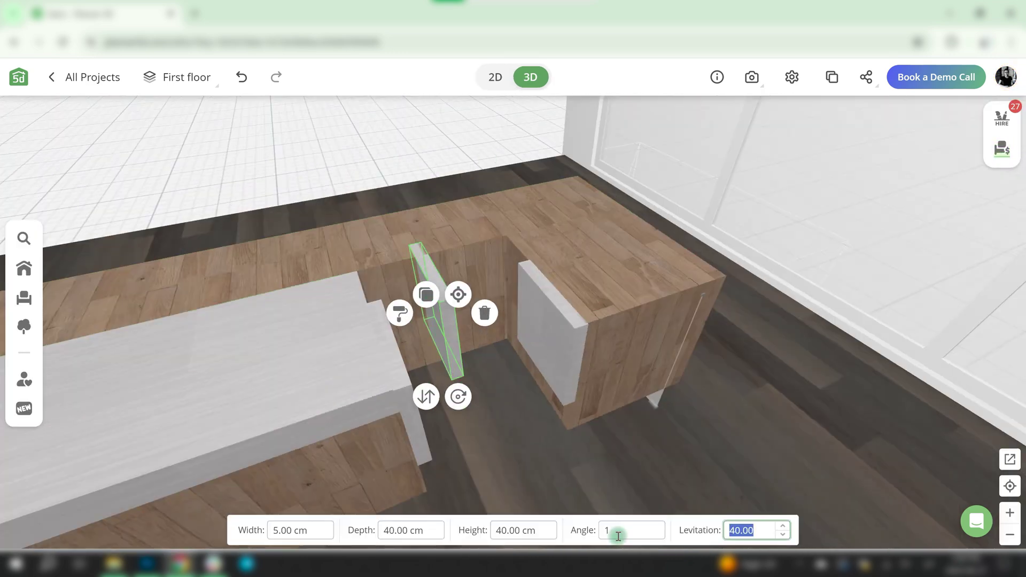
pyautogui.write('90')
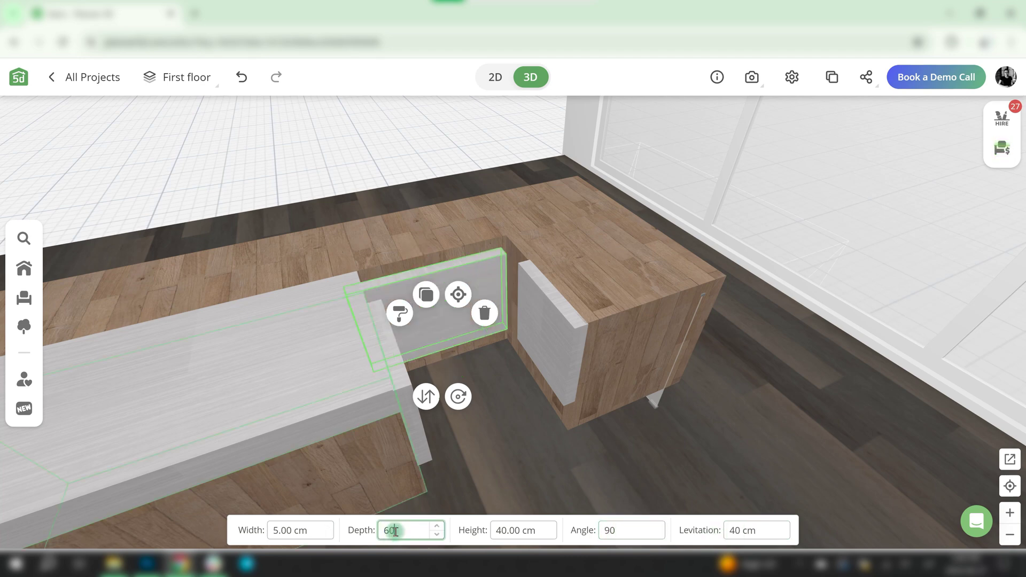
pyautogui.moveTo(492, 370)
pyautogui.mouseDown()
pyautogui.moveTo(511, 383)
pyautogui.moveTo(490, 284)
pyautogui.mouseUp()
pyautogui.click(291, 531)
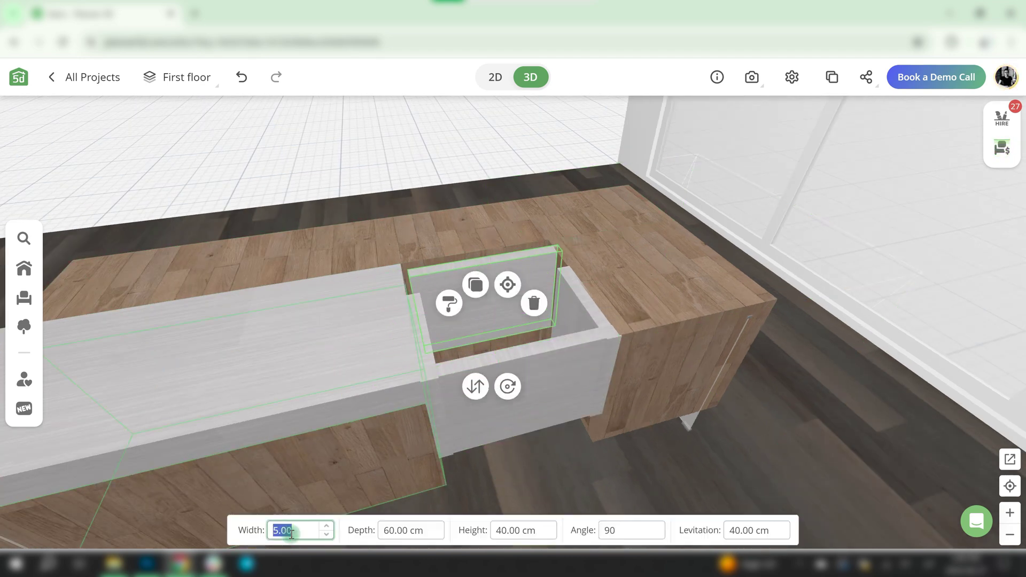
pyautogui.write('20')
pyautogui.click(523, 529)
pyautogui.write('70')
pyautogui.click(753, 530)
pyautogui.write('70')
pyautogui.click(503, 276)
# Move the panel into the cabinet opening and change the sink bottom panel's width.
pyautogui.click(481, 241)
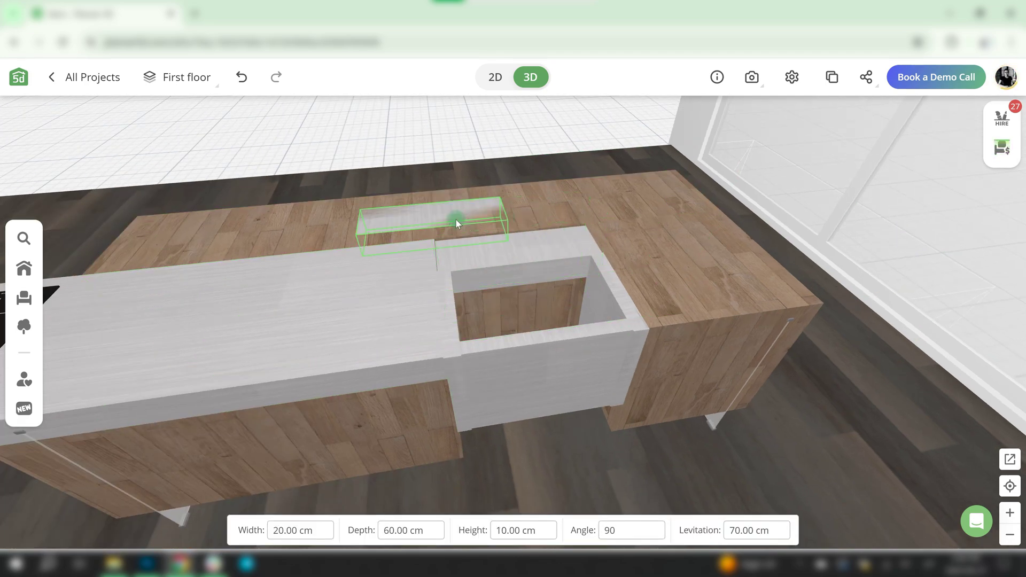
pyautogui.click(494, 77)
pyautogui.moveTo(465, 330); pyautogui.dragTo(451, 315)
pyautogui.click(529, 77)
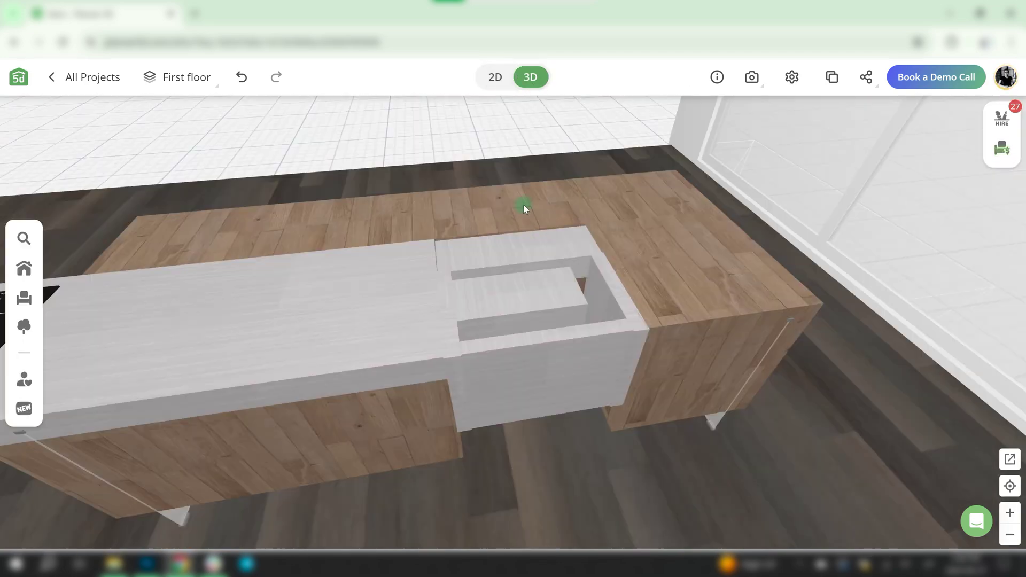
pyautogui.click(527, 311)
pyautogui.click(286, 530)
pyautogui.write('605')
pyautogui.press('Tab')
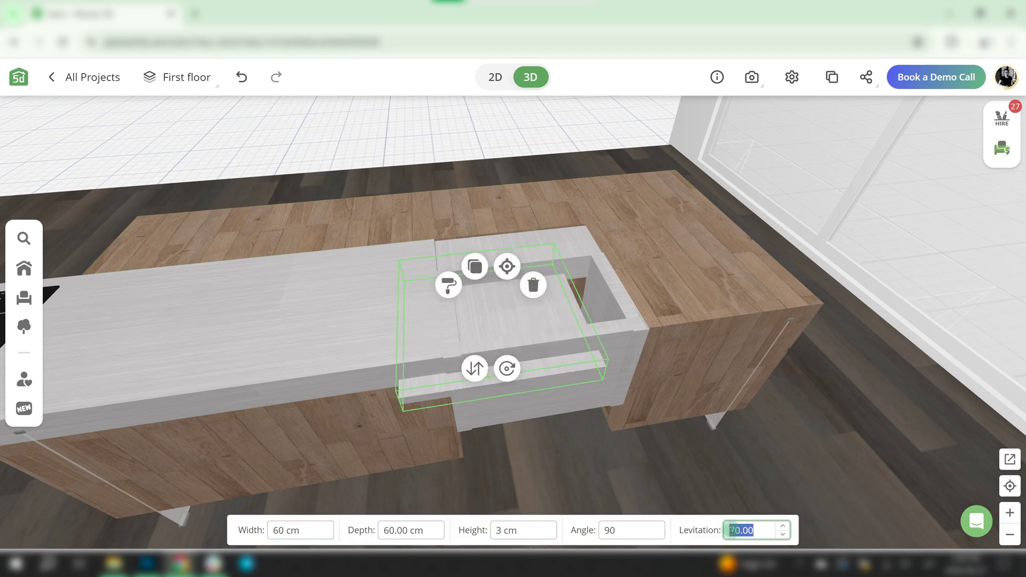
# Drop a faucet from Additional bathroom fixtures at the sink and turn its Chrome finish black.
pyautogui.click(24, 297)
pyautogui.click(125, 239)
pyautogui.click(138, 324)
pyautogui.scroll(-5, 223, 378)
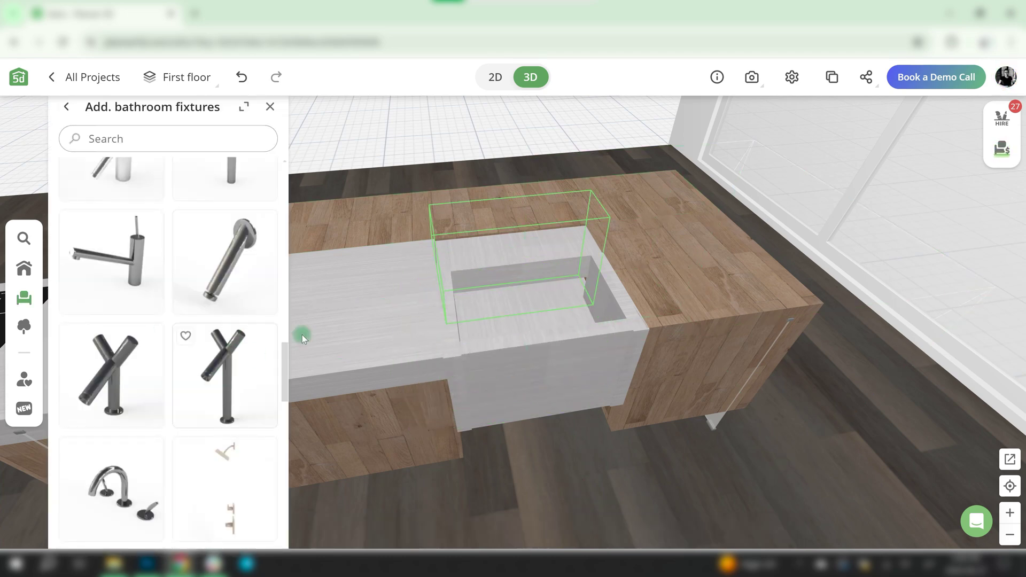
pyautogui.moveTo(303, 337); pyautogui.dragTo(516, 430)
pyautogui.moveTo(515, 374); pyautogui.dragTo(569, 329)
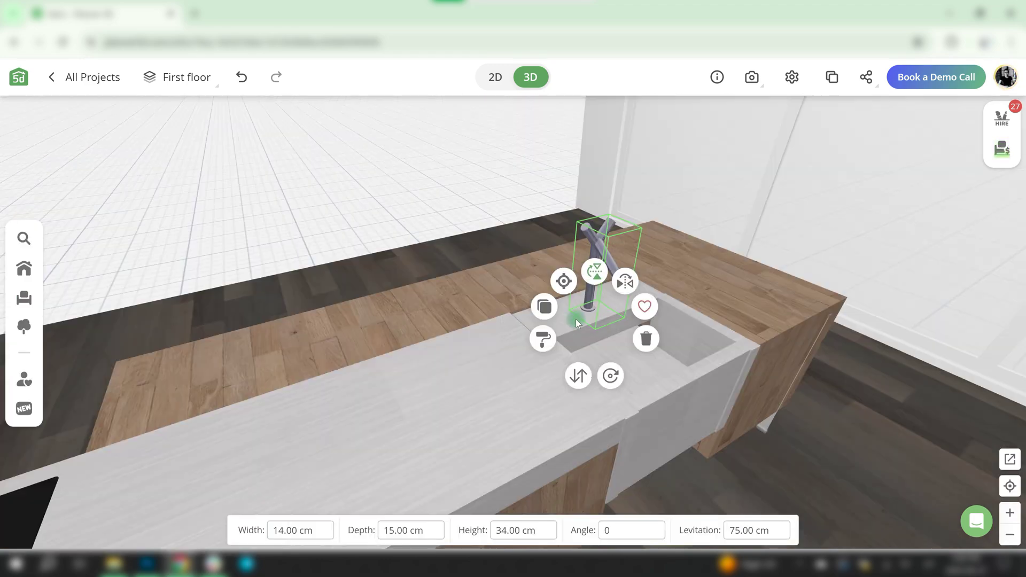
pyautogui.click(543, 338)
pyautogui.click(94, 222)
pyautogui.moveTo(55, 244); pyautogui.dragTo(55, 273)
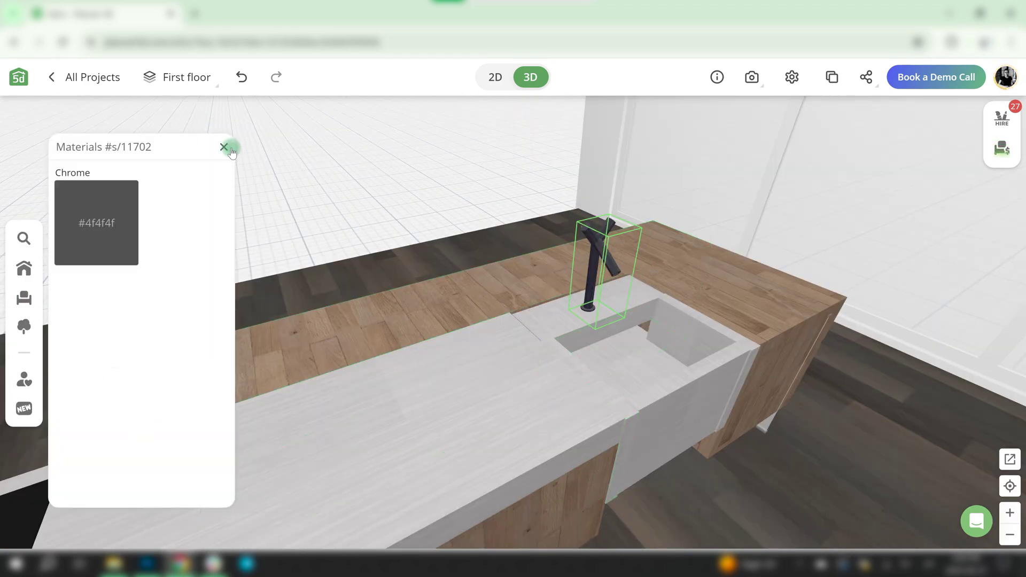
pyautogui.click(223, 147)
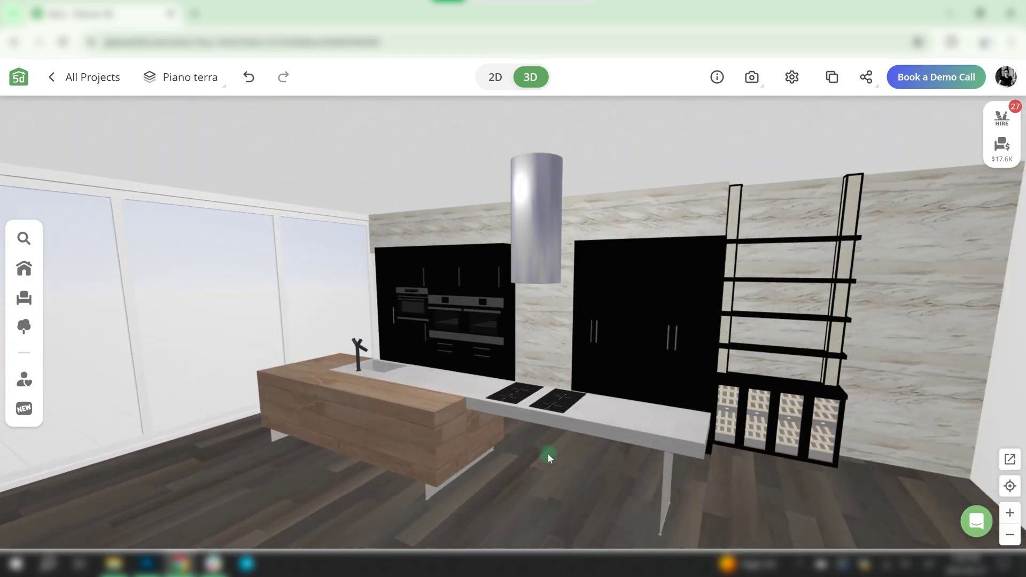